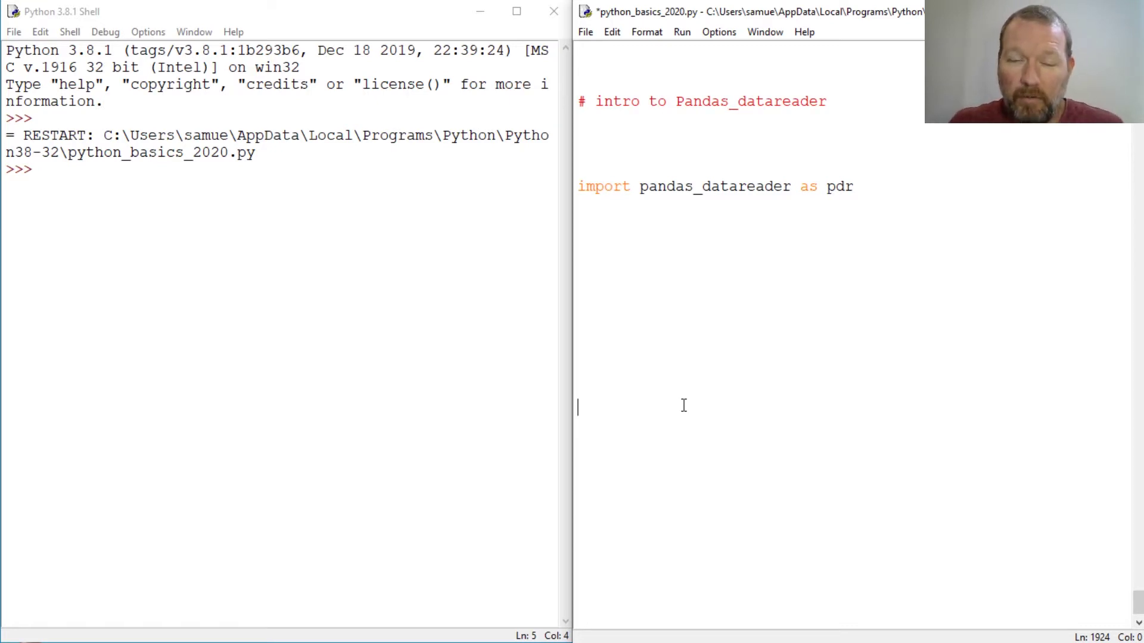
- Save python_basics_2020.py with its pandas_datareader import and run it in the Python shell
left_click(701, 271)
key("F5")
key("Return")
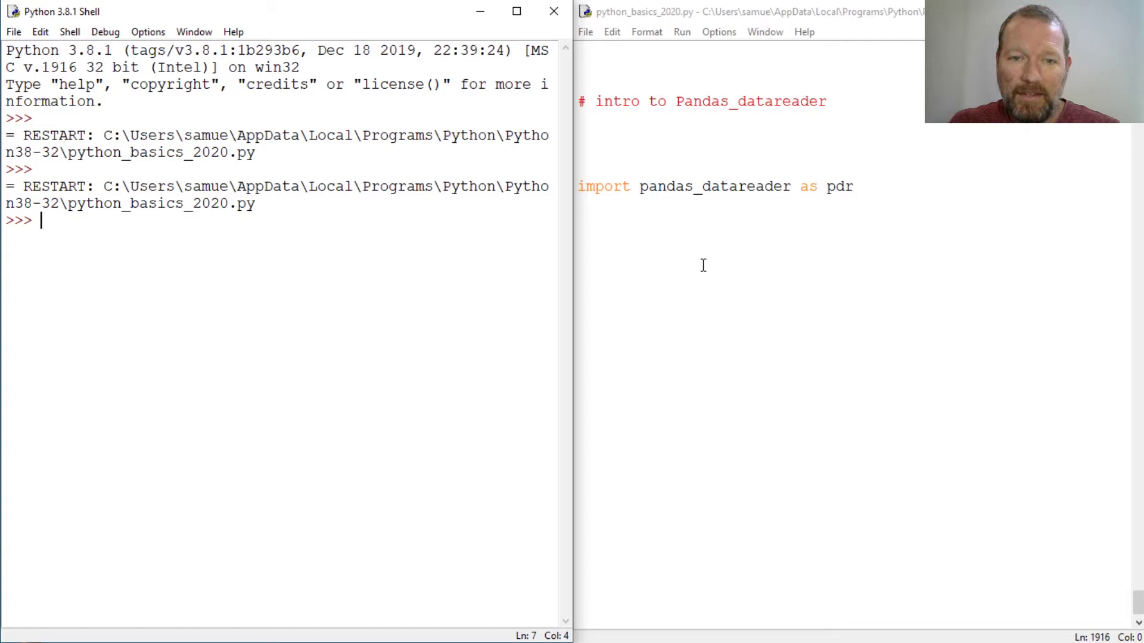
- List the contents of the pandas_datareader module with dir(pdr) in the shell and widen the shell window
type("dir(")
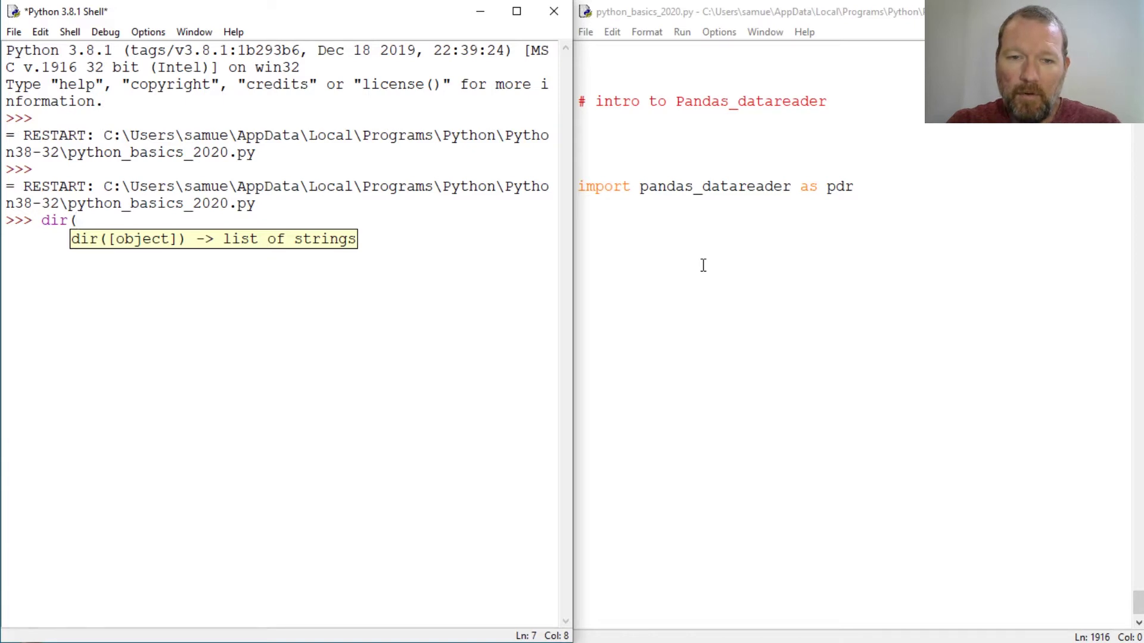
type("p")
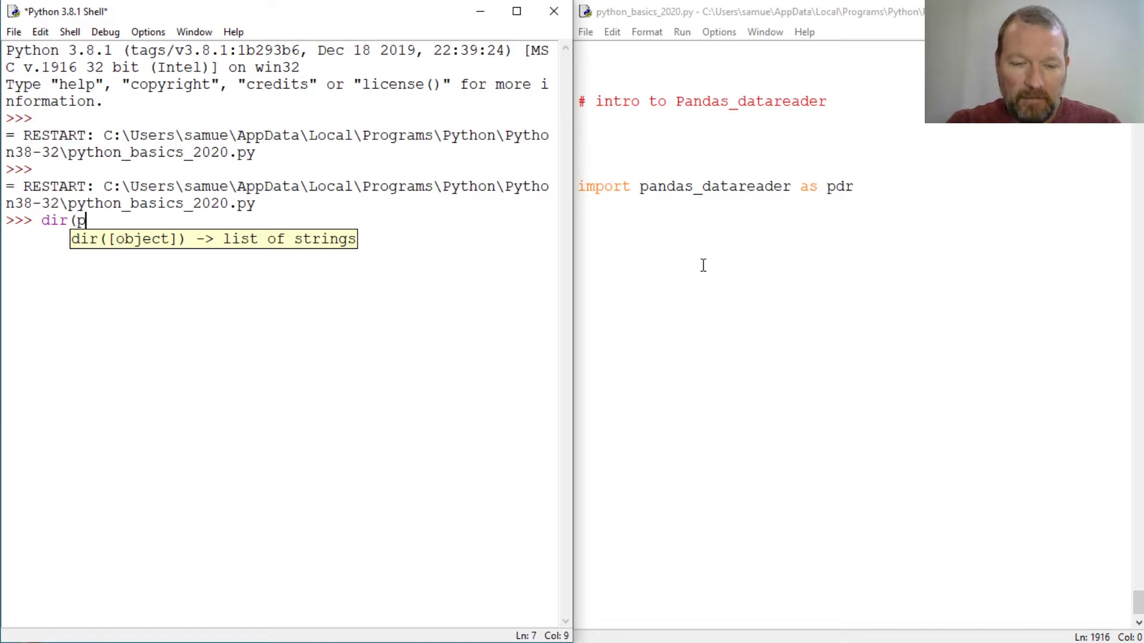
type("dr)")
key("Return")
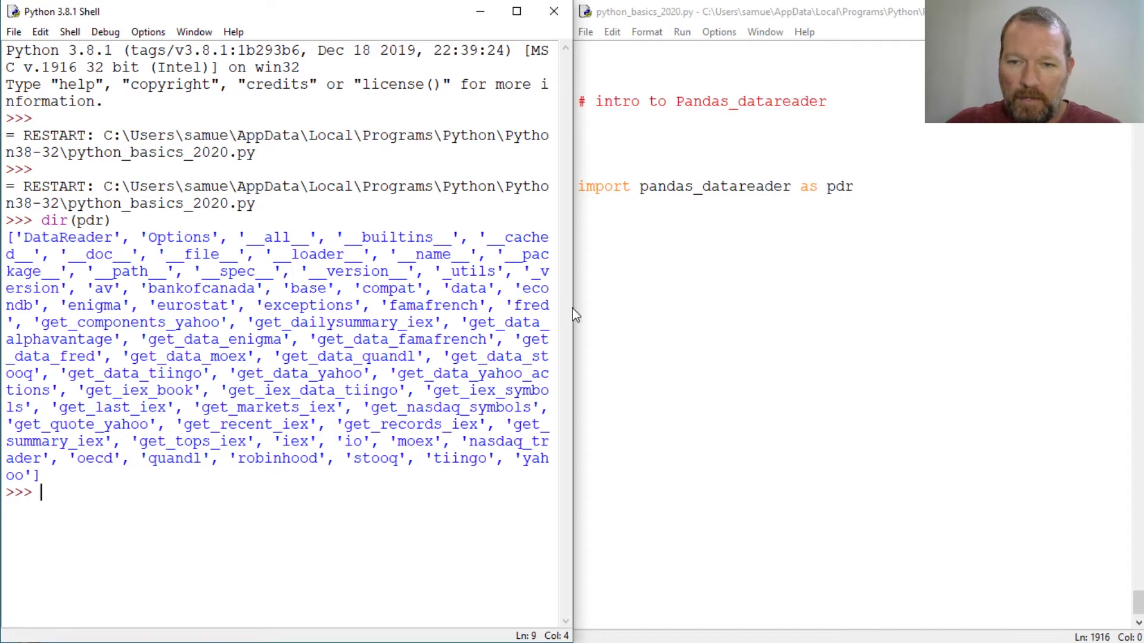
left_click_drag(574, 316, 640, 319)
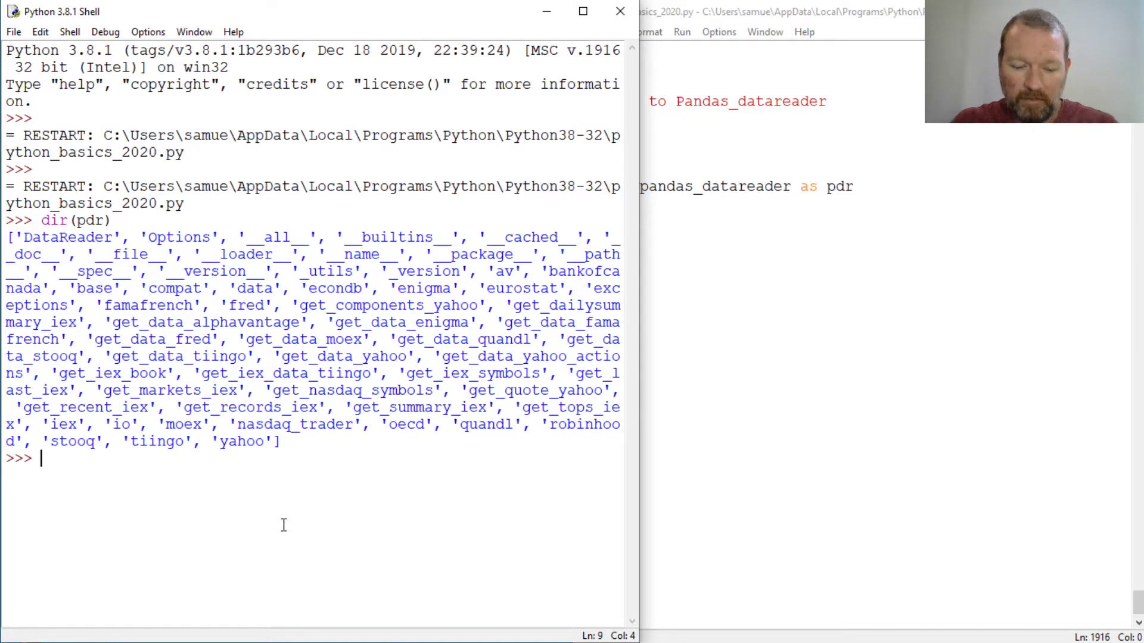
- Run help(pdr) in the shell and expand the squeezed help text
type("help(pdr)")
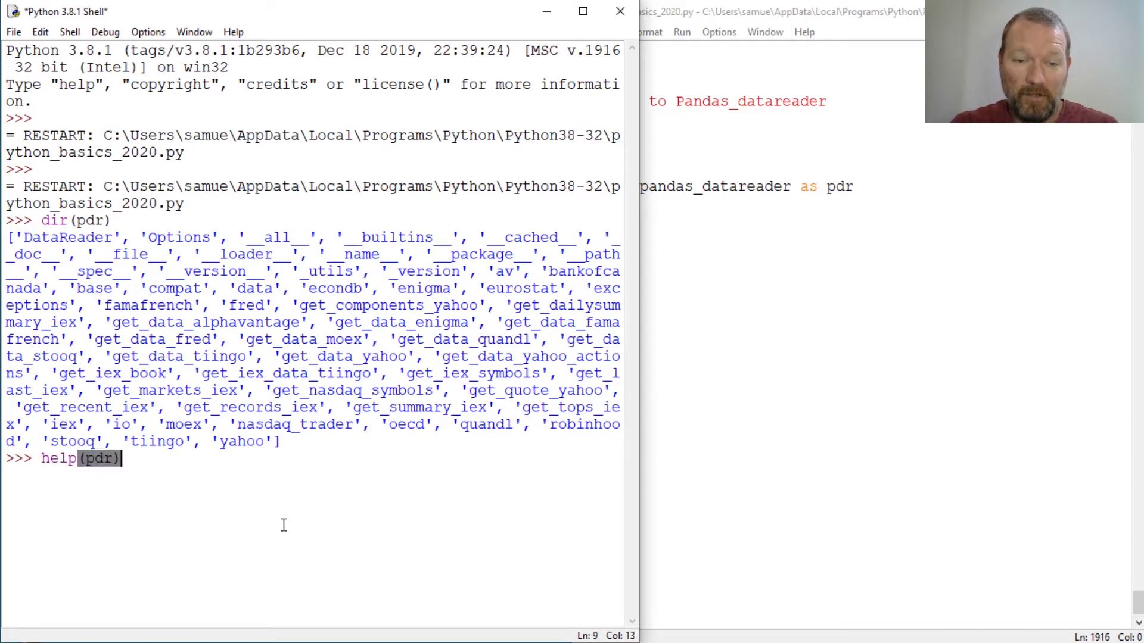
key("Return")
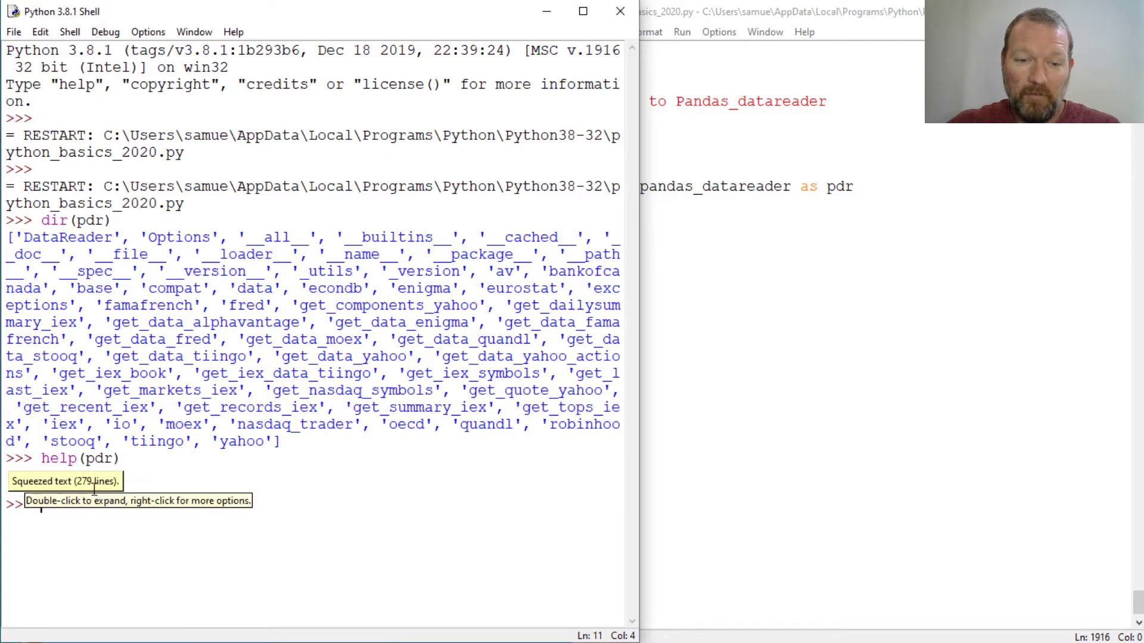
double_click(36, 481)
- Examine the package contents in the pandas_datareader help, including robinhood, tiingo, bankofcanada, data, fred and moex
scroll(366, 391, "down", 5)
scroll(367, 395, "down", 5)
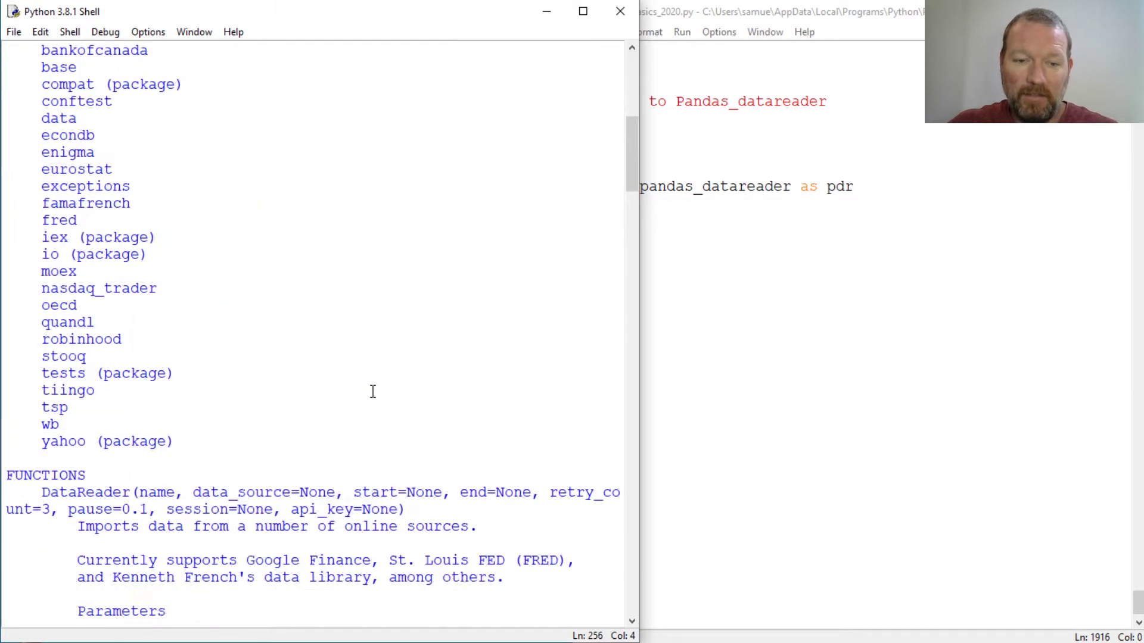
scroll(401, 375, "up", 2)
scroll(105, 323, "up", 1)
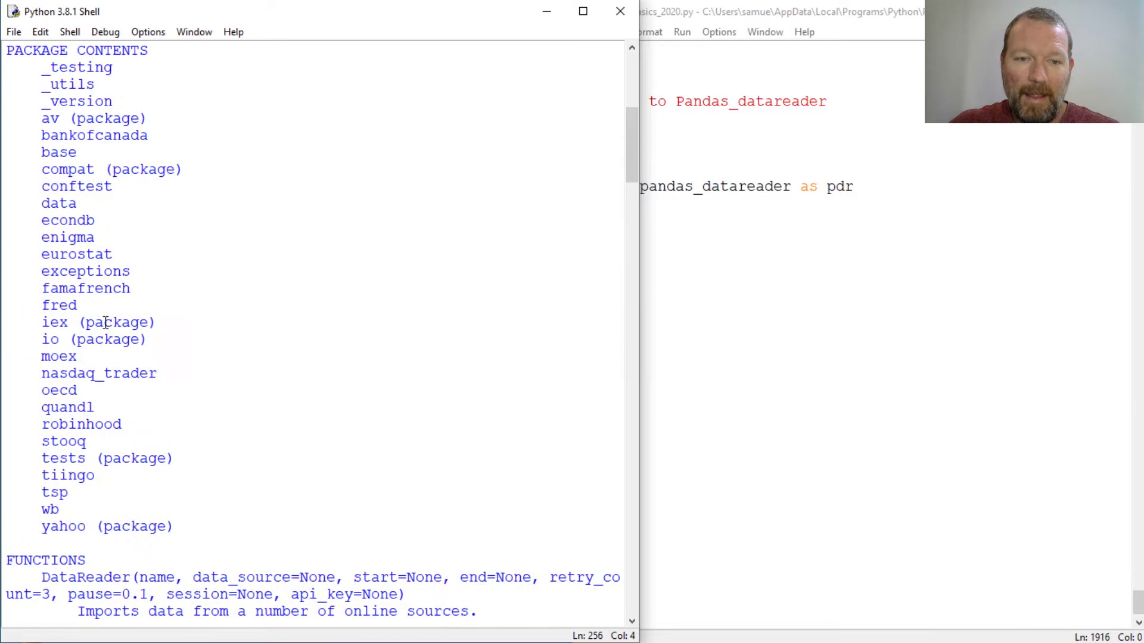
double_click(76, 425)
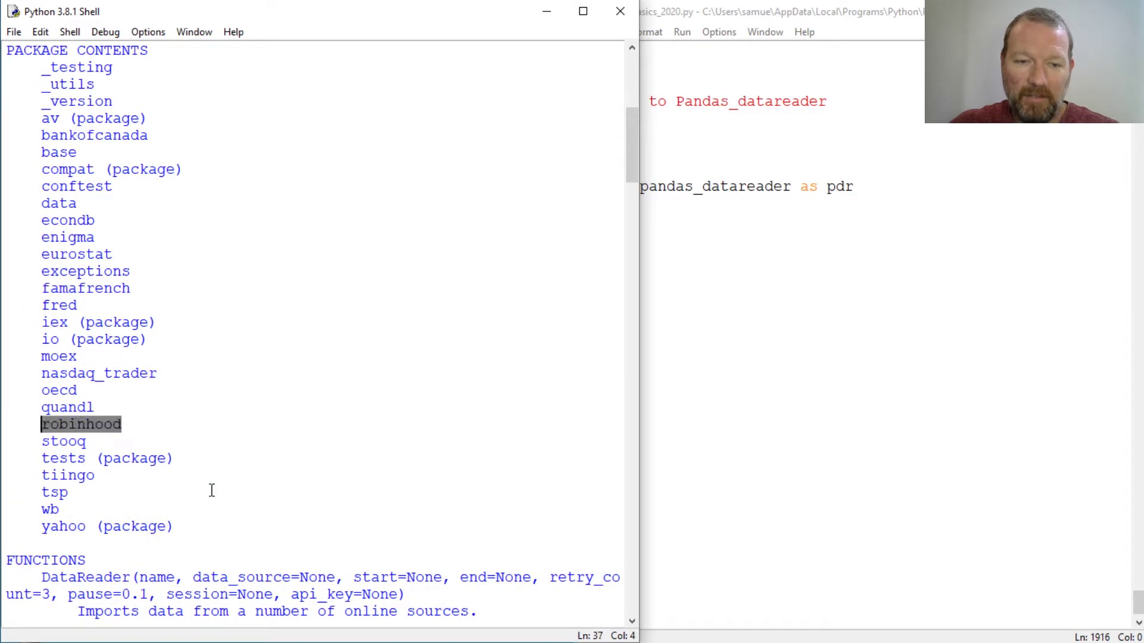
left_click(59, 475)
double_click(59, 475)
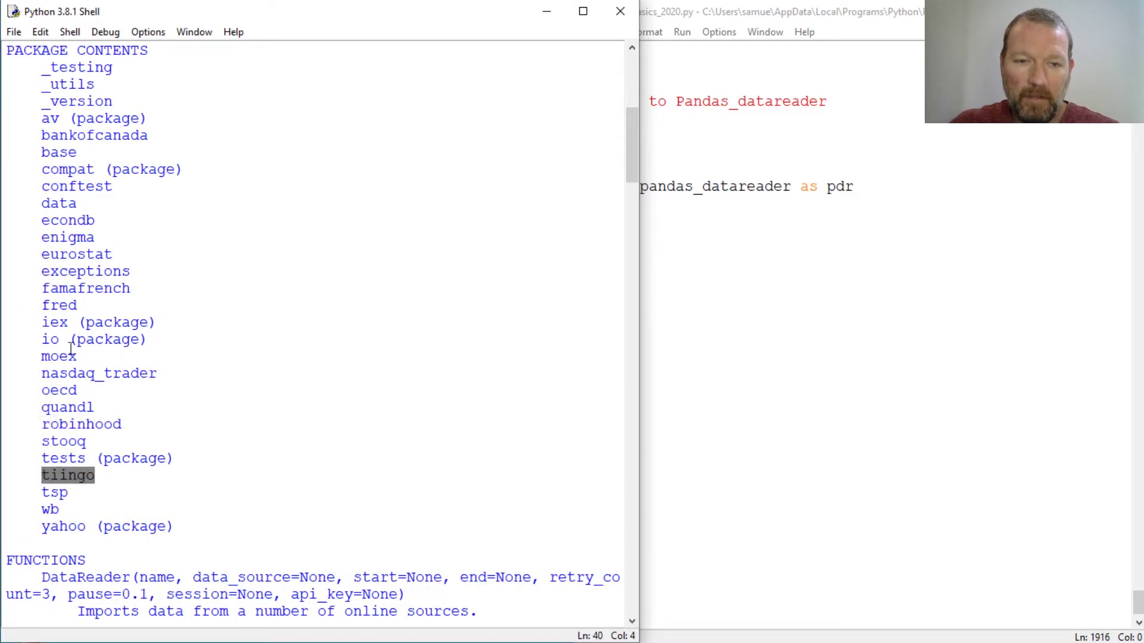
scroll(70, 197, "up", 1)
double_click(77, 221)
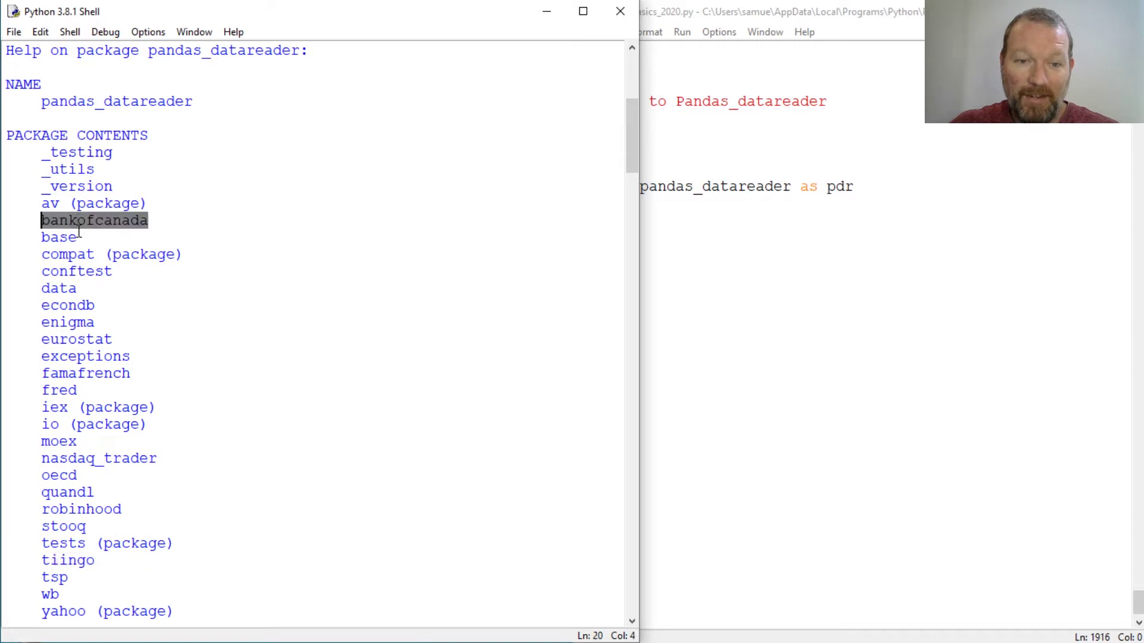
left_click(59, 290)
double_click(59, 290)
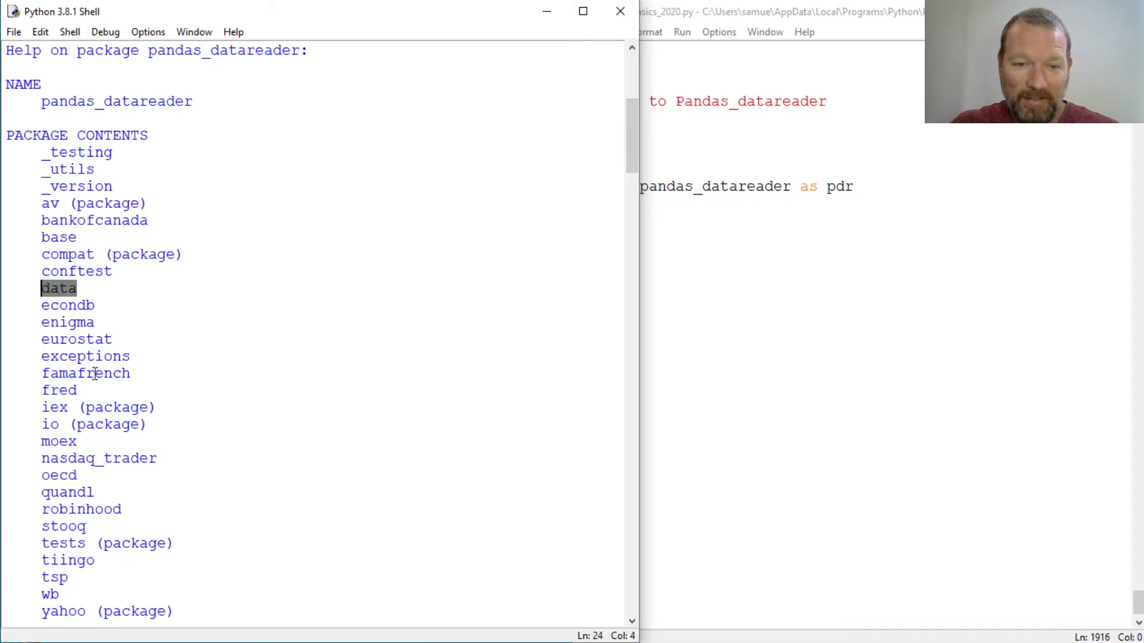
double_click(69, 391)
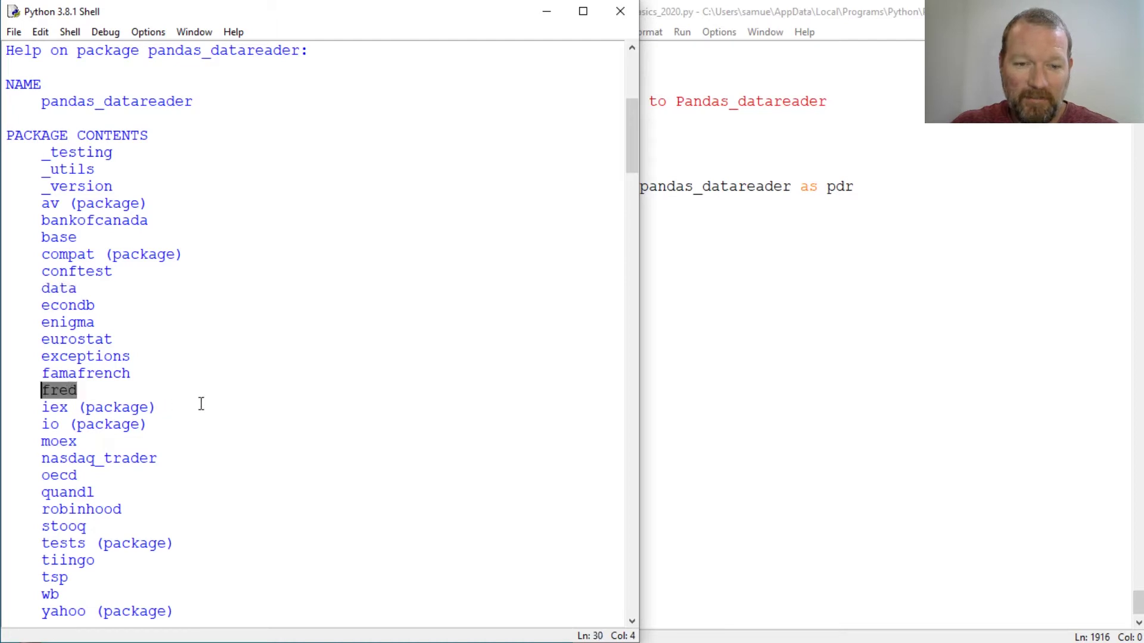
scroll(201, 401, "down", 1)
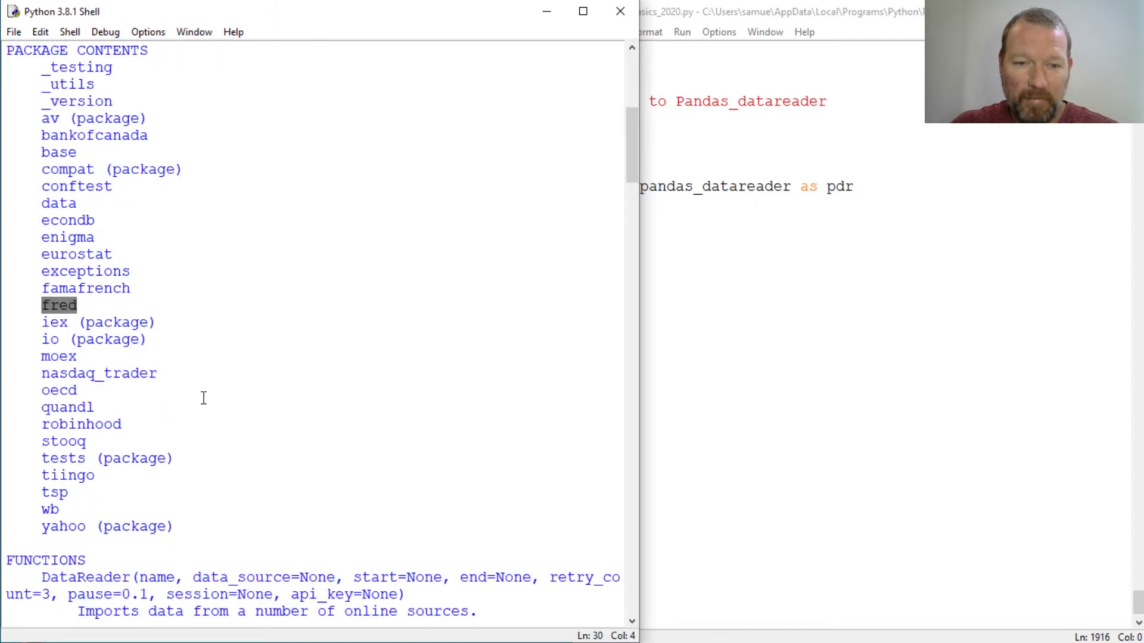
double_click(66, 357)
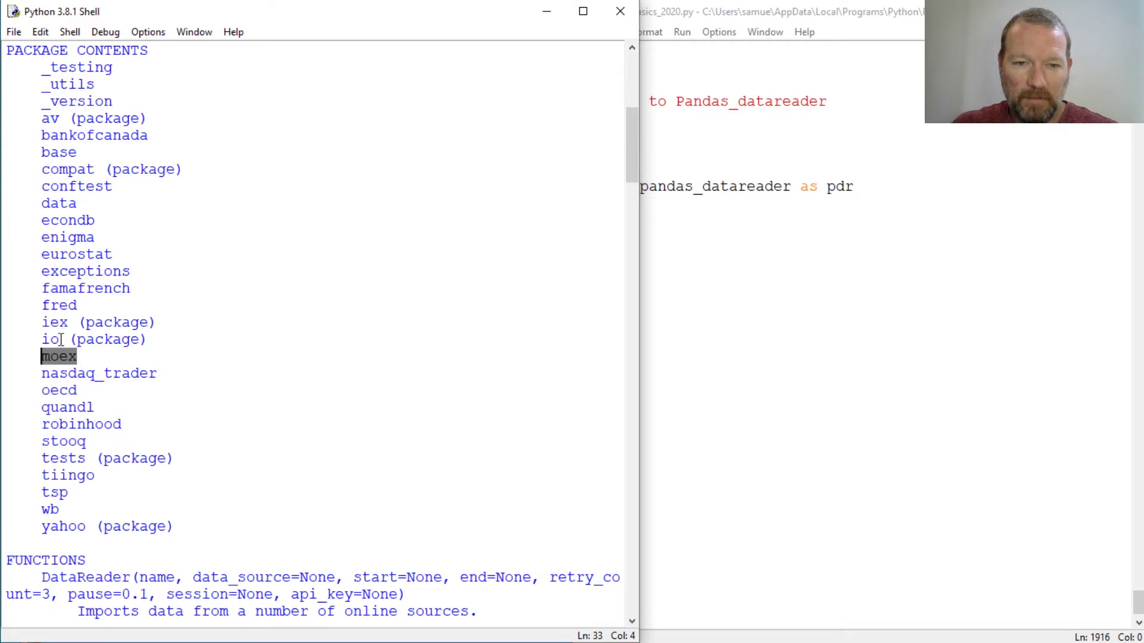
double_click(97, 394)
- Switch to the browser's pandas-datareader Remote Data Access page and examine the supported sources and the Tiingo and IEX sections
left_click(221, 362)
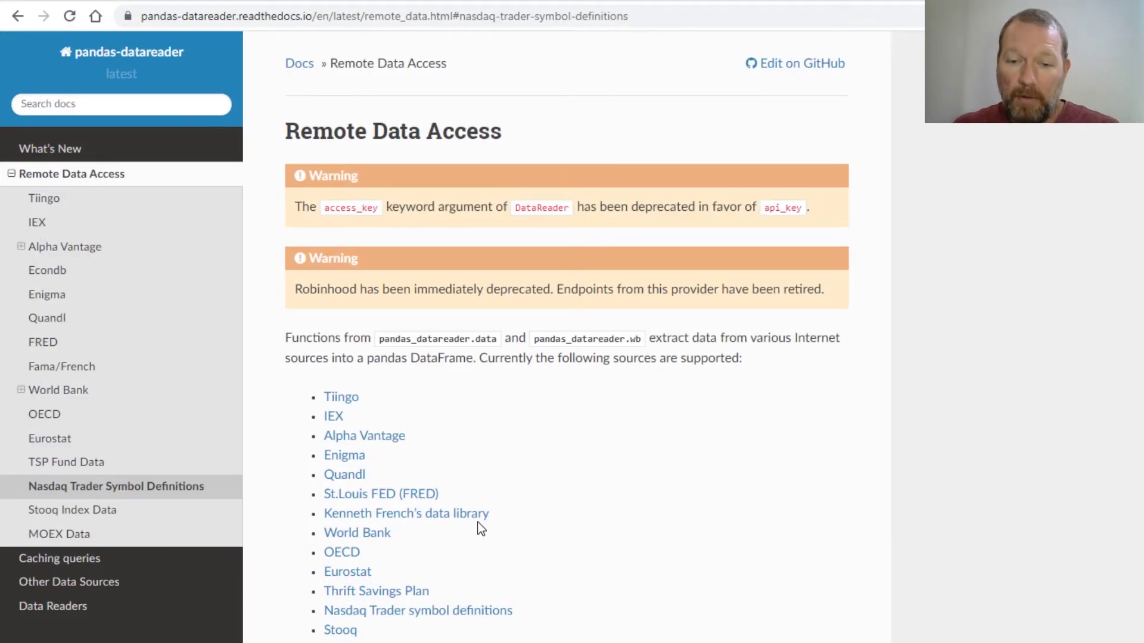
scroll(478, 523, "down", 1)
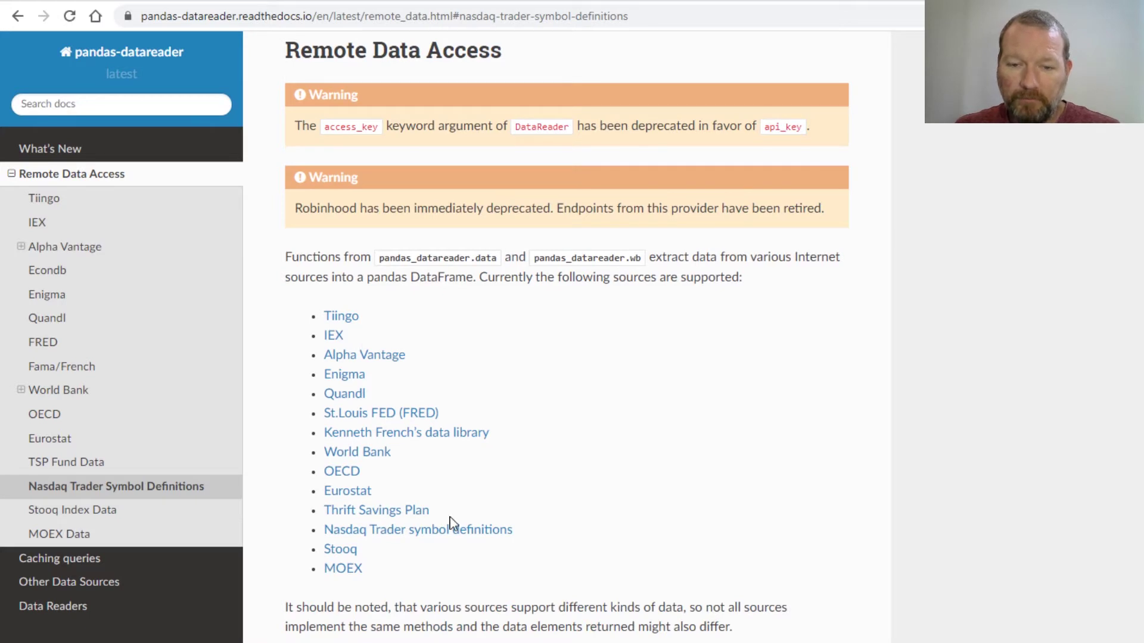
scroll(459, 524, "down", 1)
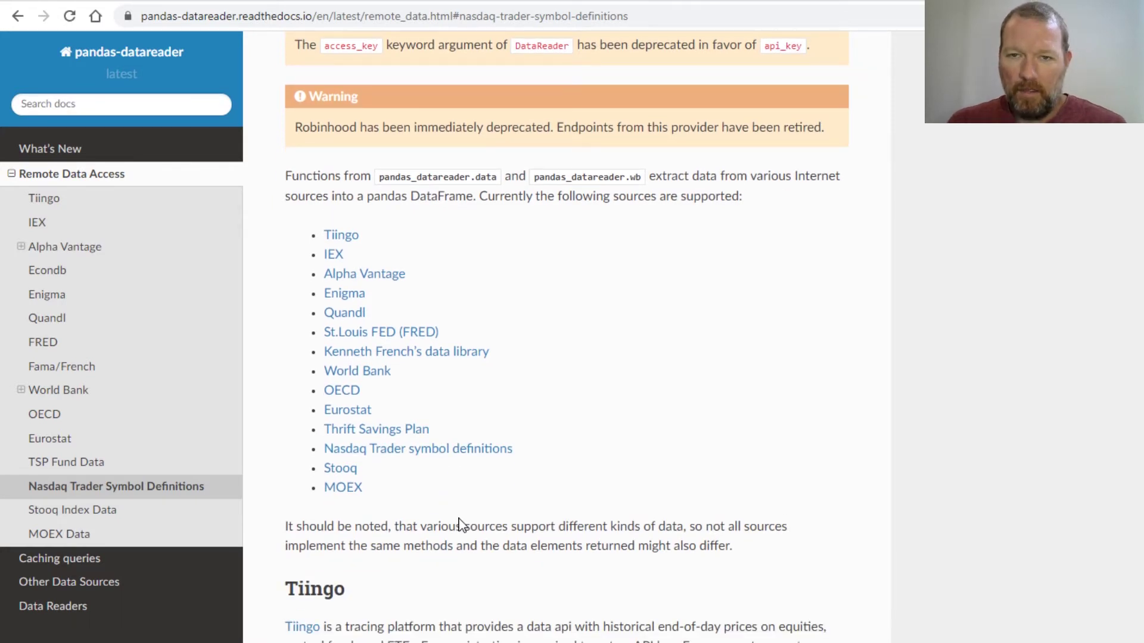
scroll(513, 505, "down", 5)
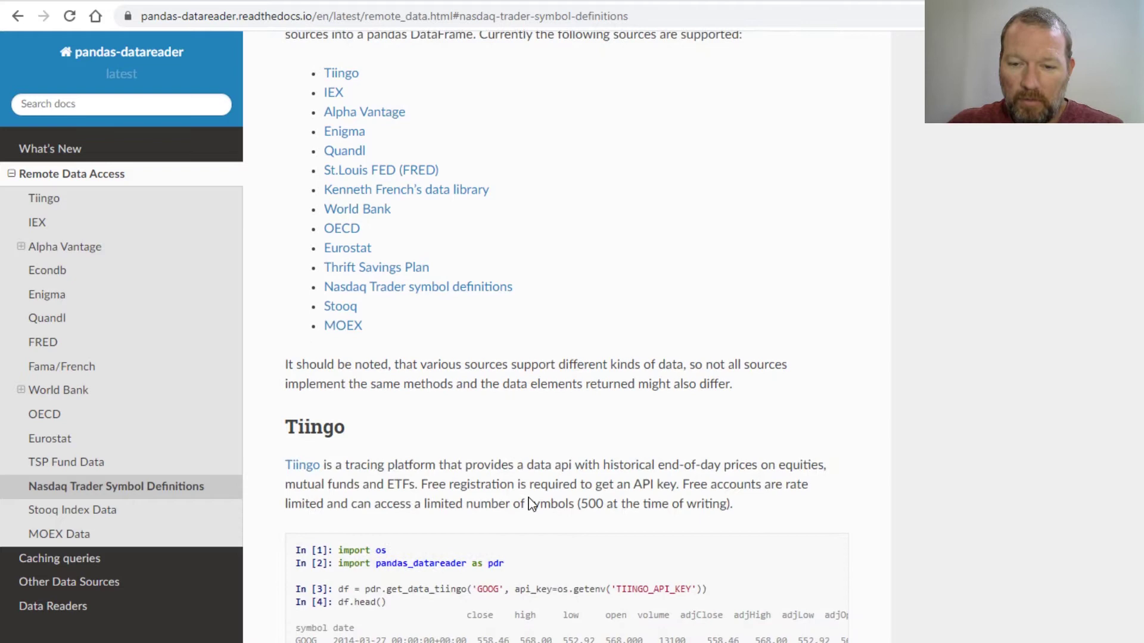
scroll(645, 488, "down", 4)
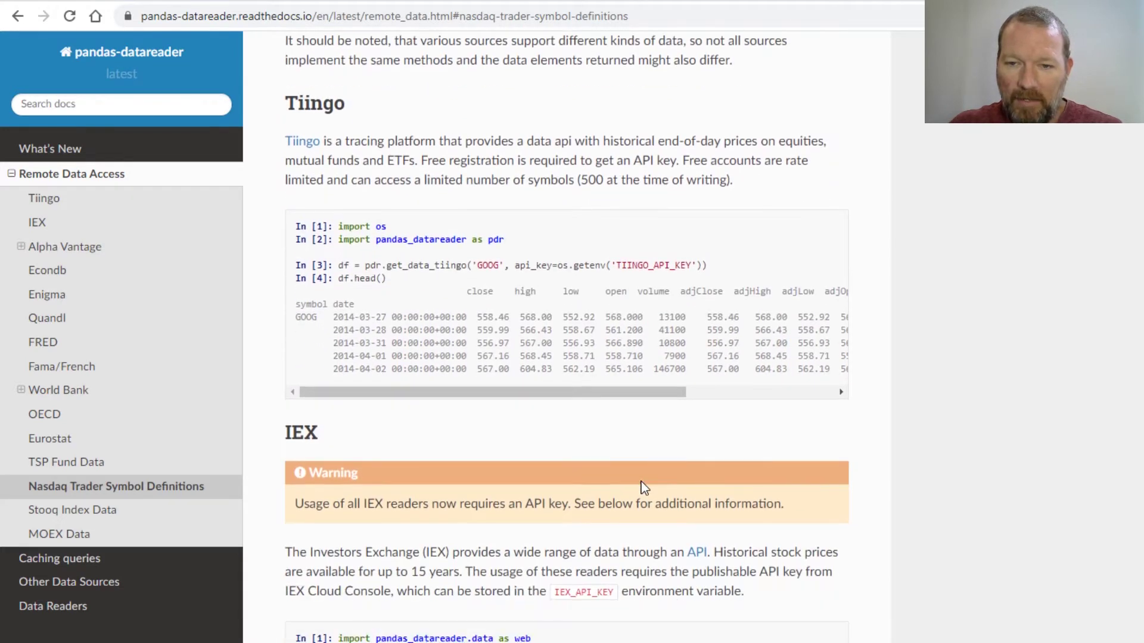
scroll(645, 487, "down", 5)
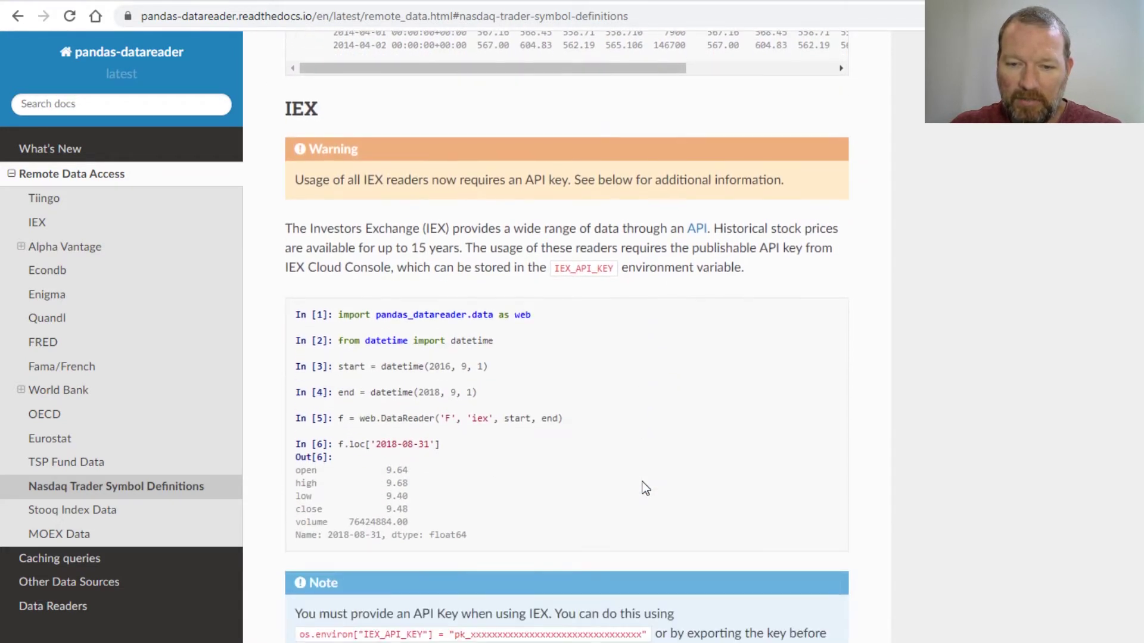
scroll(644, 487, "down", 7)
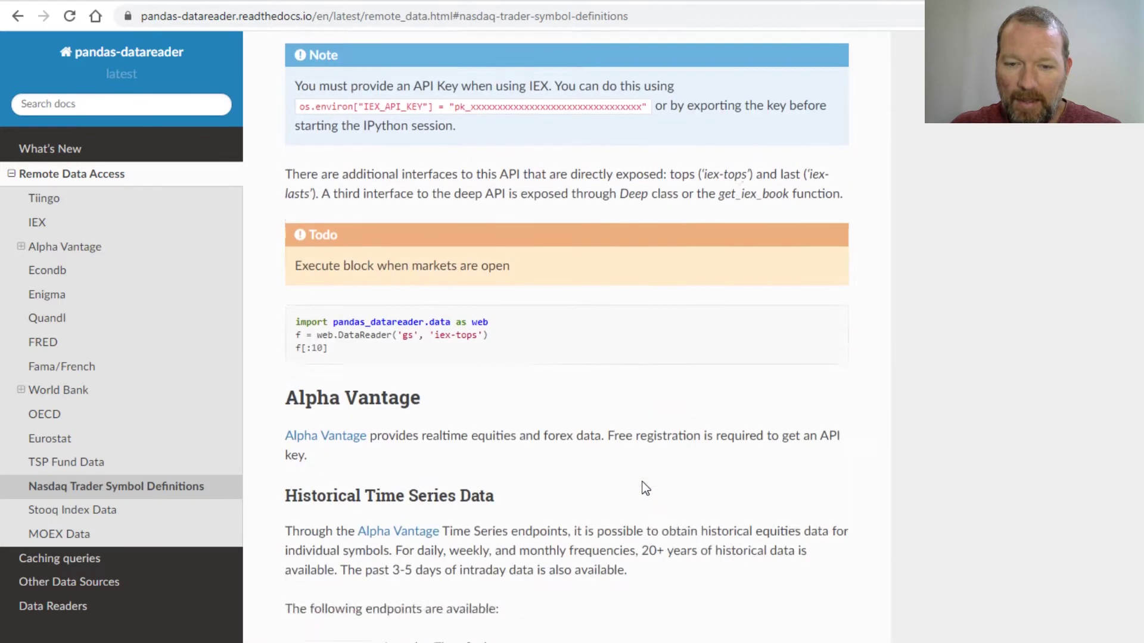
- Examine the Alpha Vantage documentation examples for historical time series, quotes, forex and sector performance
scroll(644, 487, "down", 2)
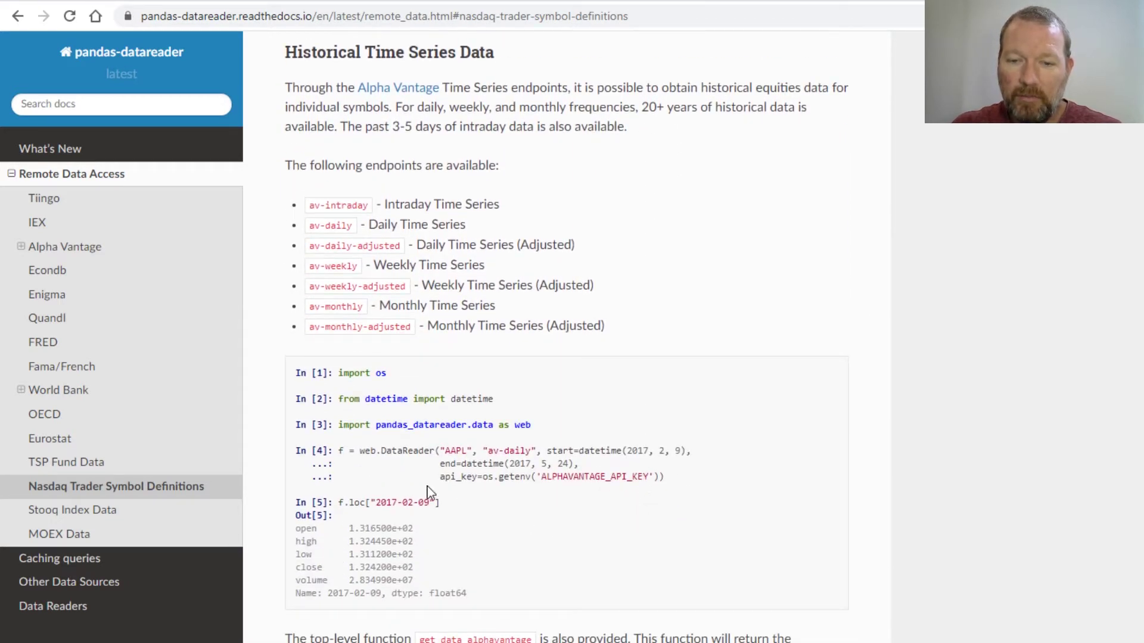
left_click_drag(418, 451, 547, 454)
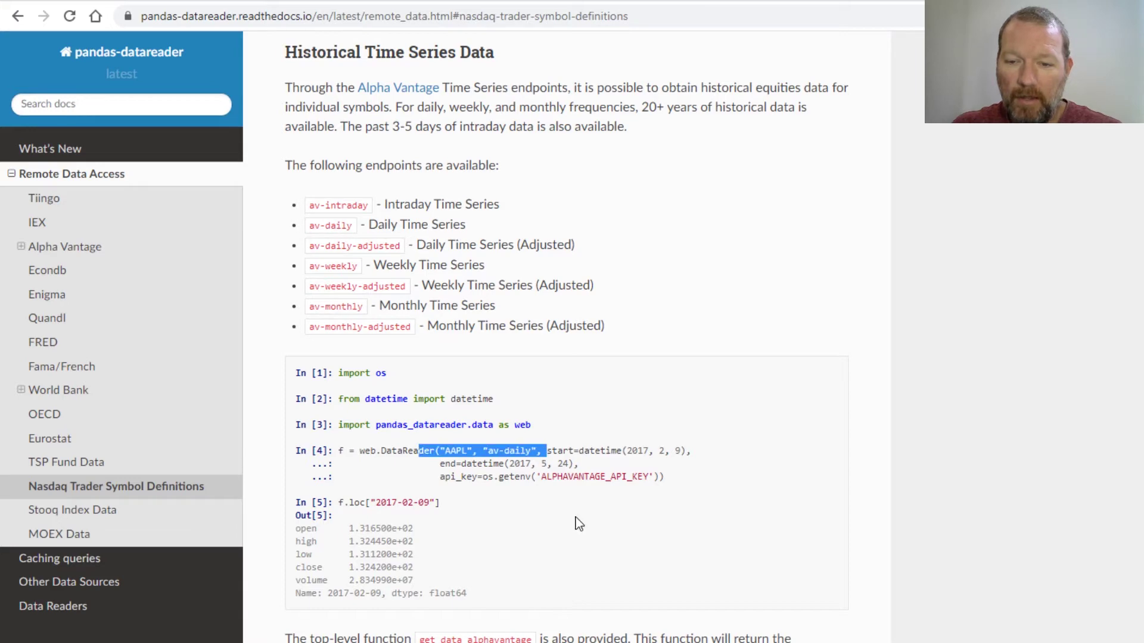
scroll(577, 595, "down", 4)
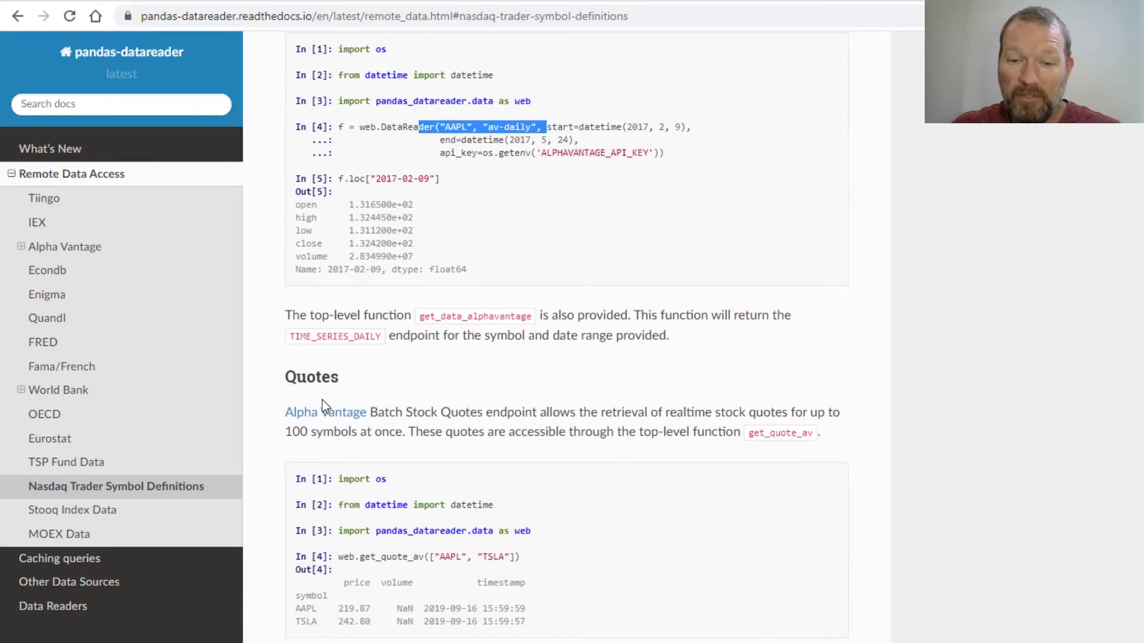
double_click(311, 377)
scroll(429, 461, "down", 4)
scroll(429, 462, "down", 2)
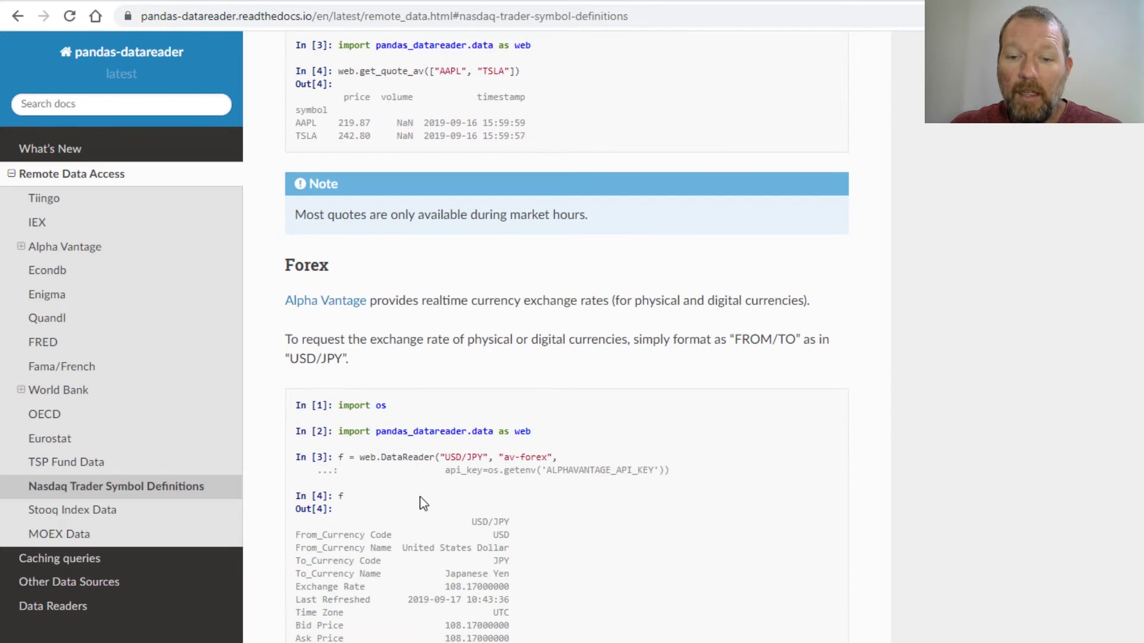
scroll(516, 582, "down", 2)
scroll(516, 582, "down", 3)
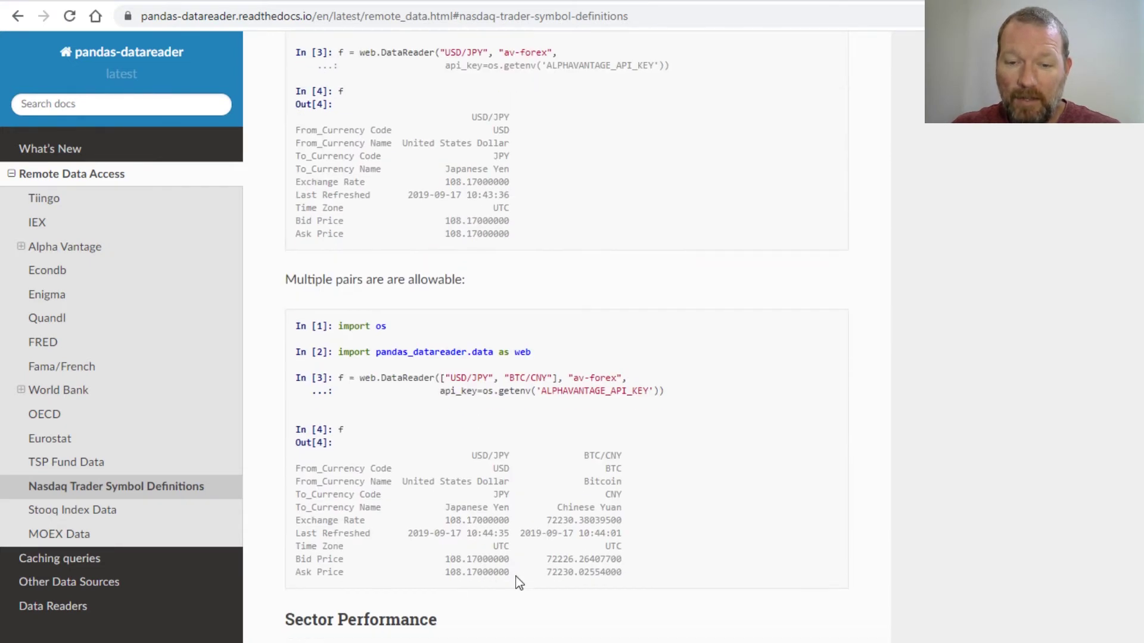
scroll(516, 582, "down", 3)
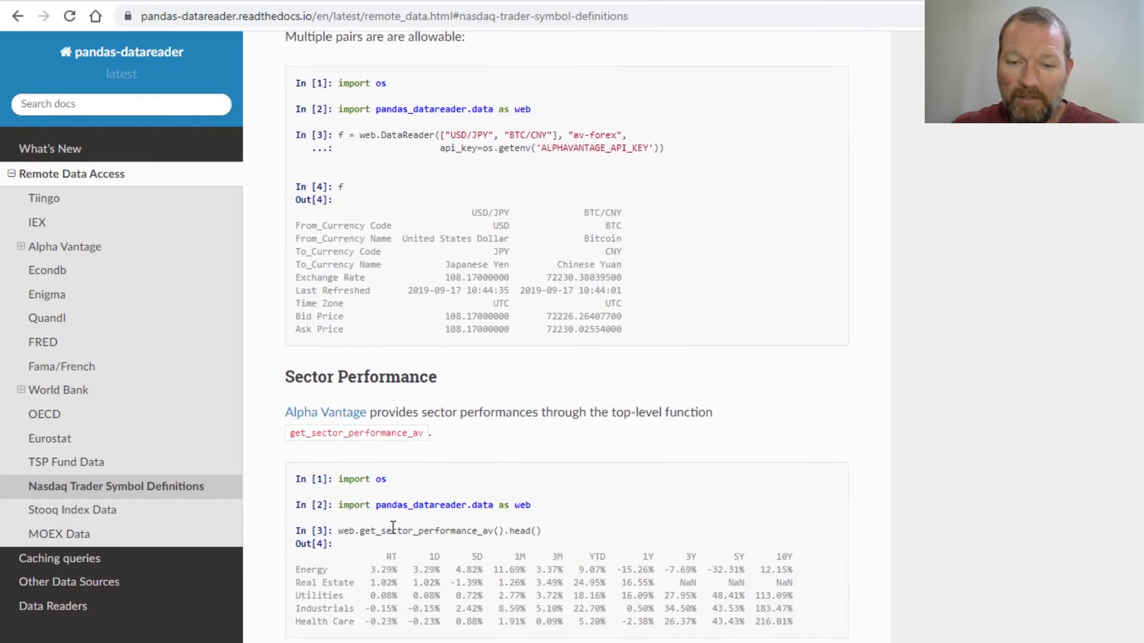
left_click_drag(343, 531, 557, 536)
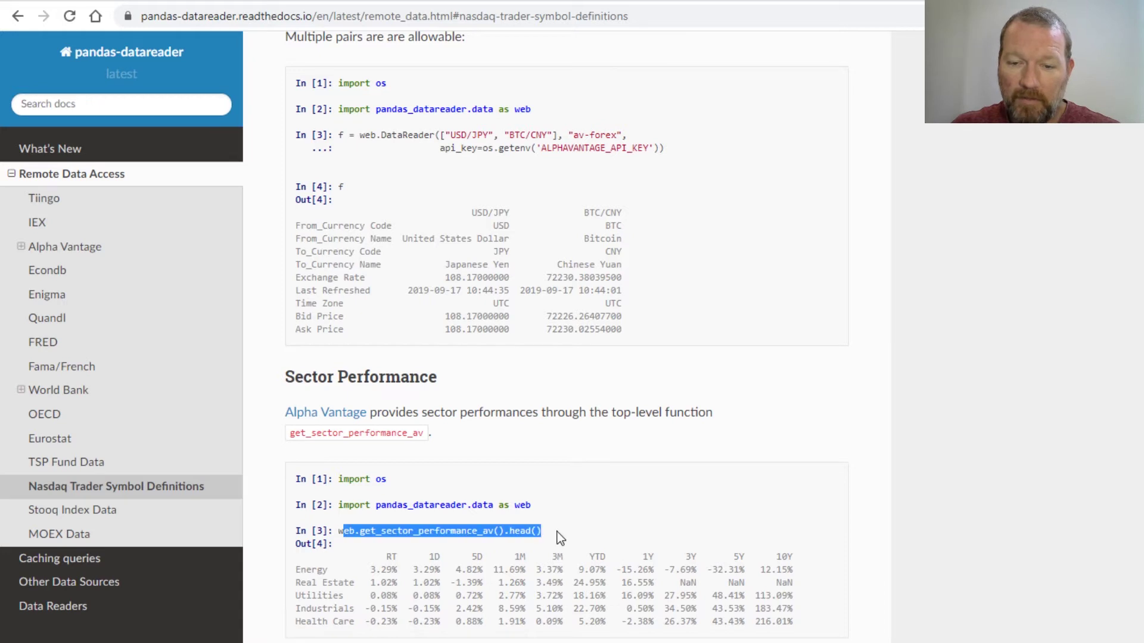
left_click(524, 583)
scroll(525, 583, "down", 1)
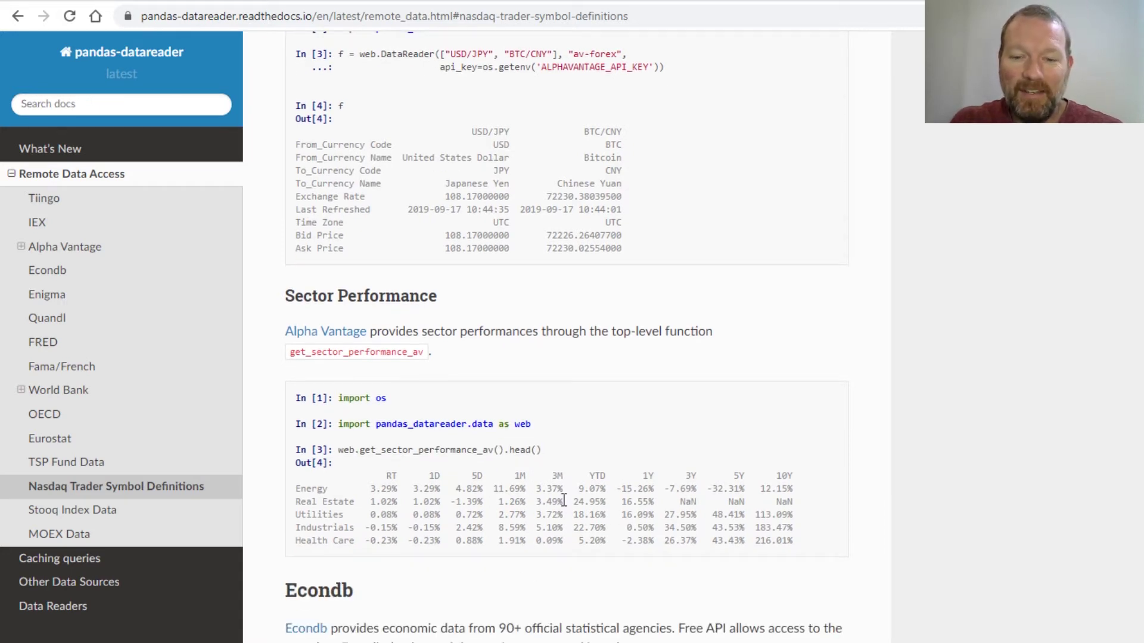
- Examine the Econdb and FRED example code further down the Remote Data Access documentation
scroll(563, 500, "down", 3)
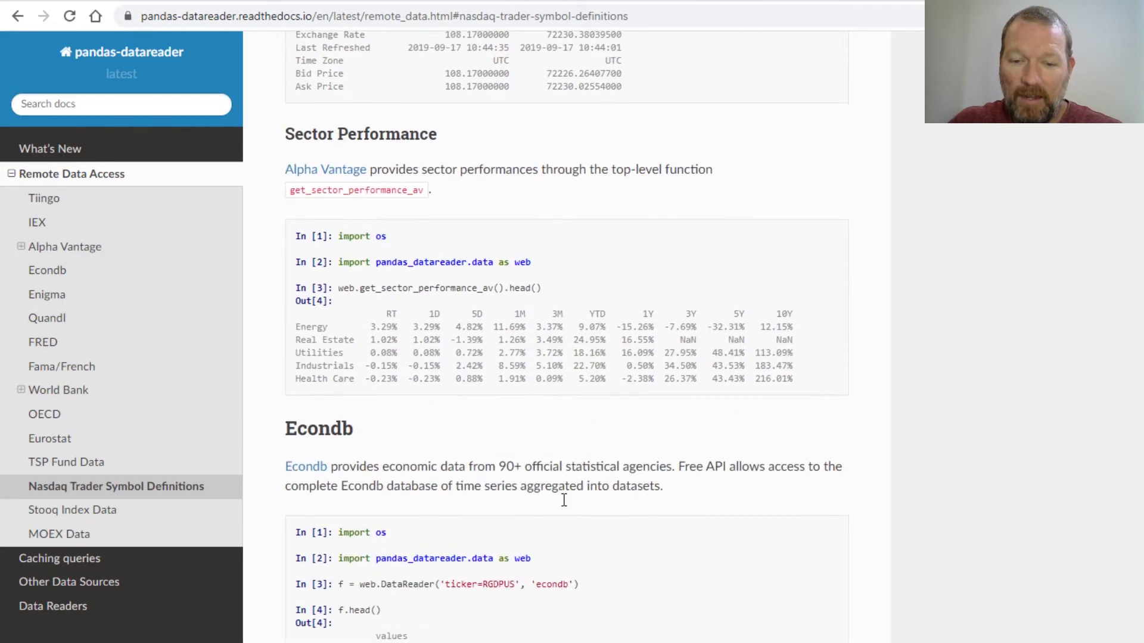
scroll(546, 555, "down", 3)
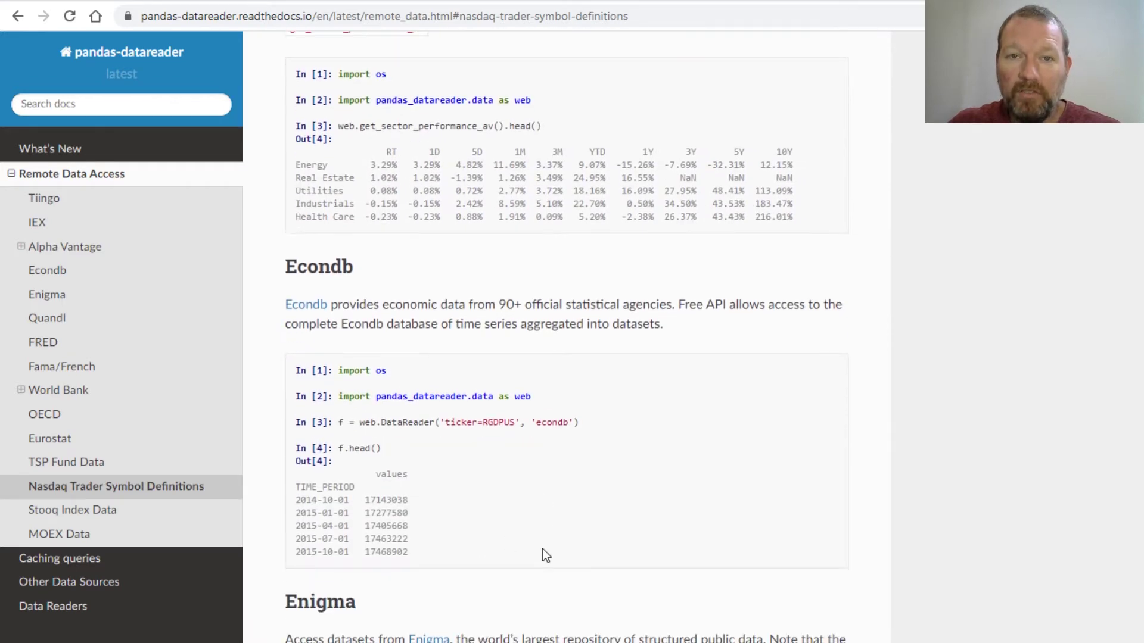
scroll(554, 527, "down", 15)
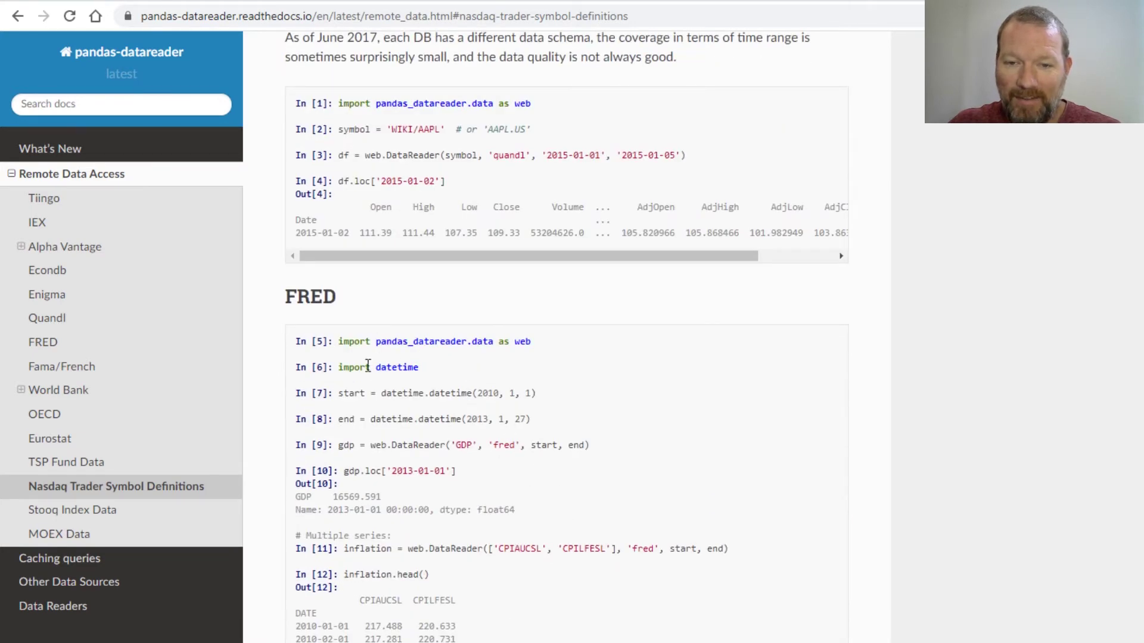
scroll(470, 489, "down", 2)
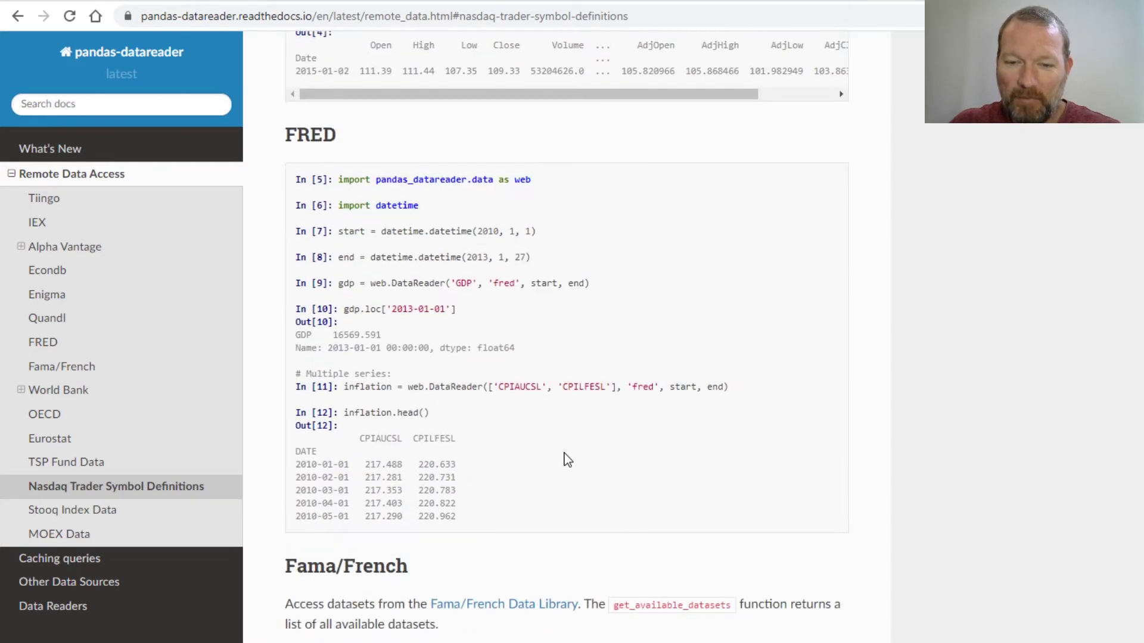
- Examine the Fama/French example and the World Bank section down to the notes on country codes and indicators
scroll(572, 455, "down", 1)
scroll(574, 452, "down", 4)
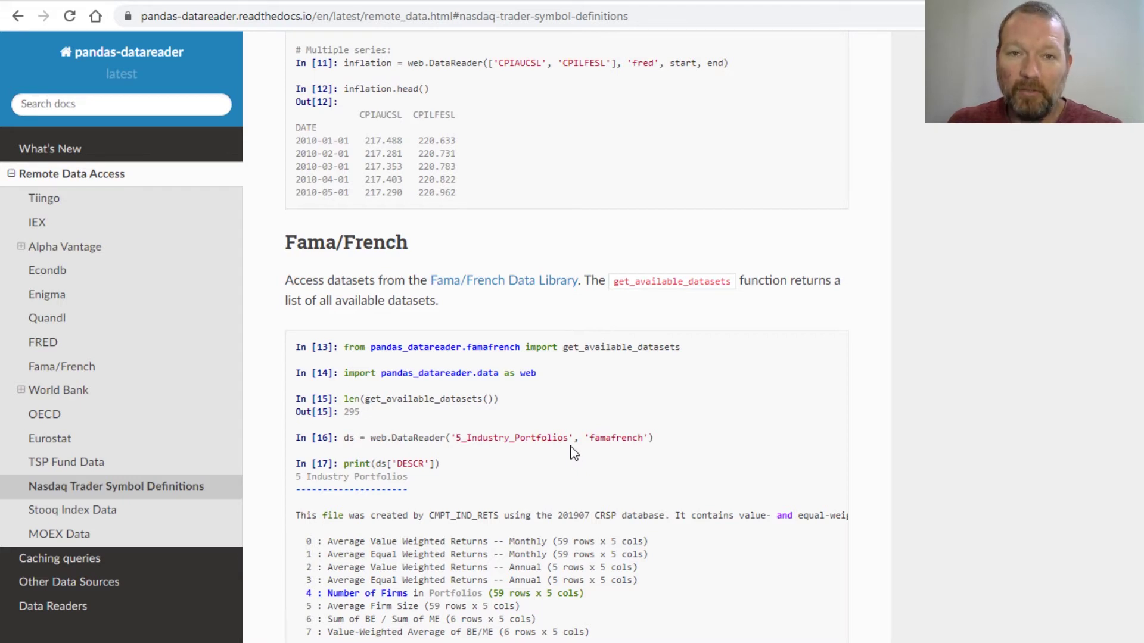
scroll(572, 453, "down", 8)
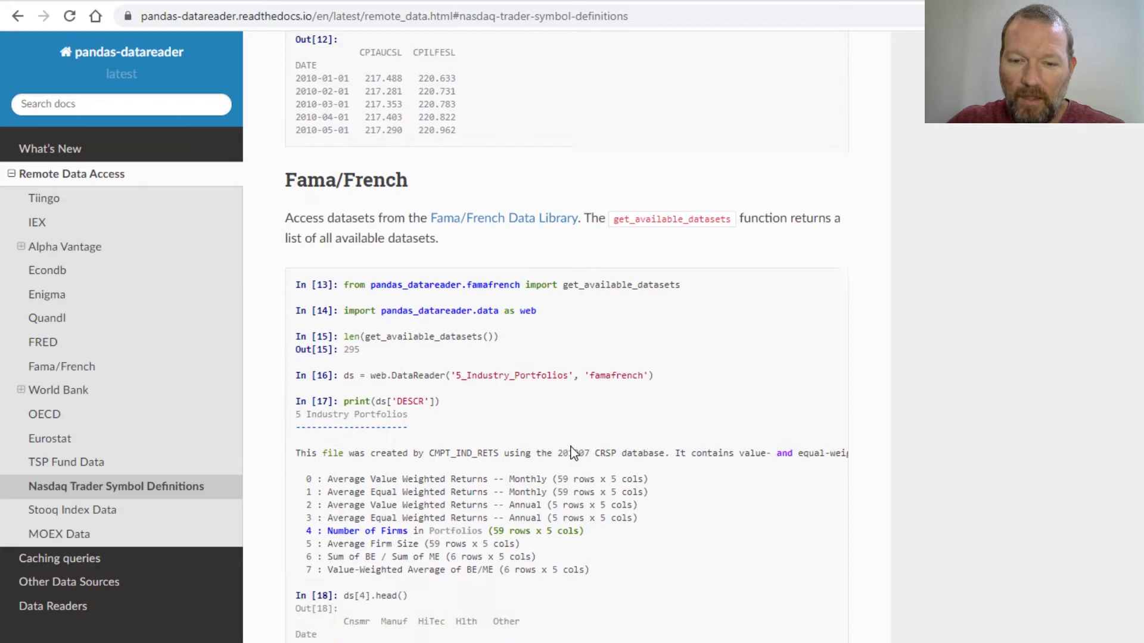
double_click(334, 337)
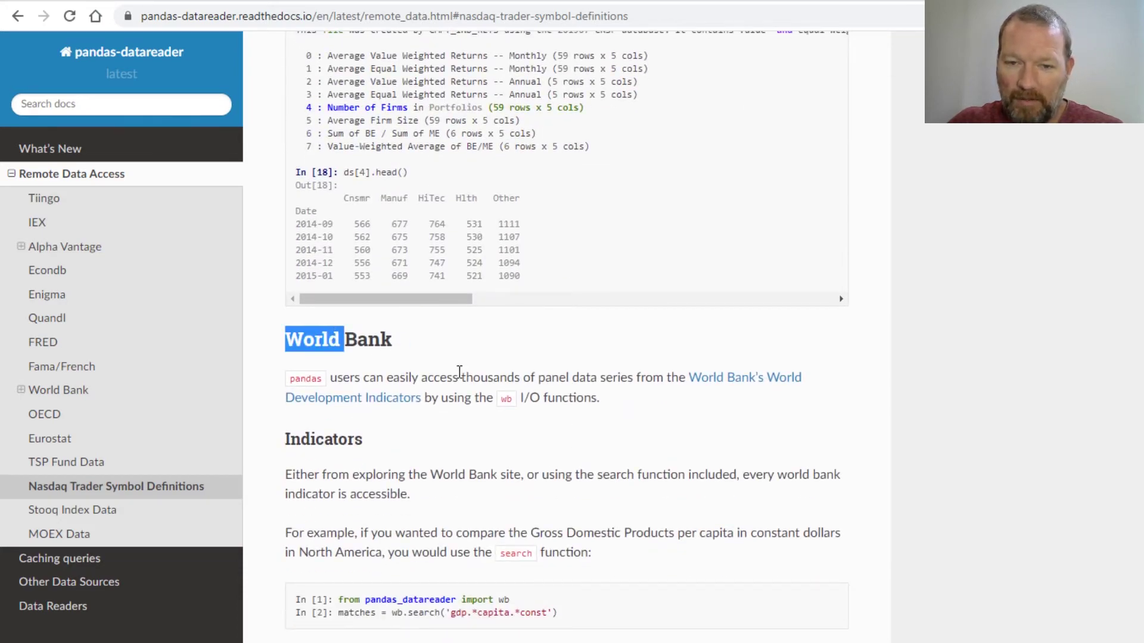
scroll(563, 424, "down", 10)
scroll(563, 424, "down", 17)
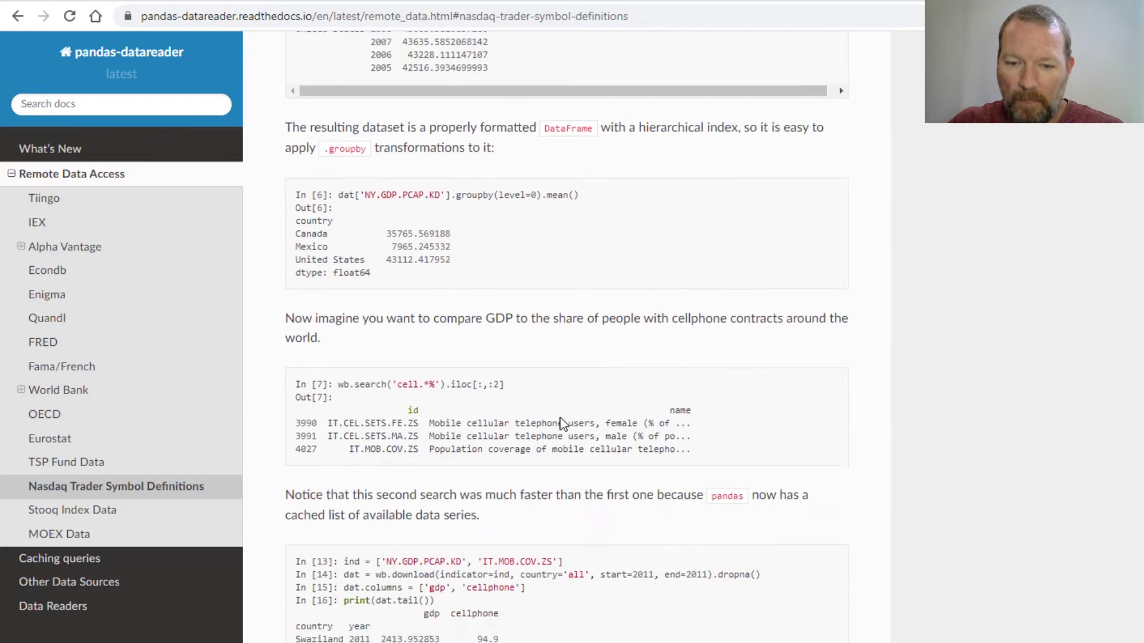
scroll(563, 425, "down", 5)
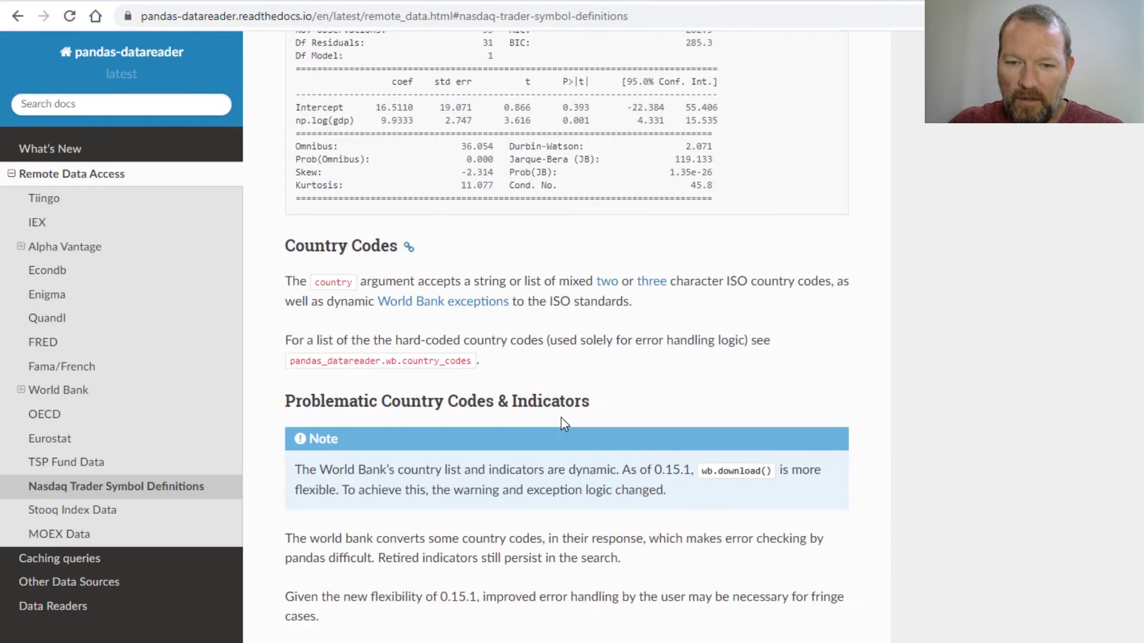
- Review the World Bank code examples for the statsmodels regression, the groupby transformation and the GDP indicator search and download
scroll(587, 386, "up", 16)
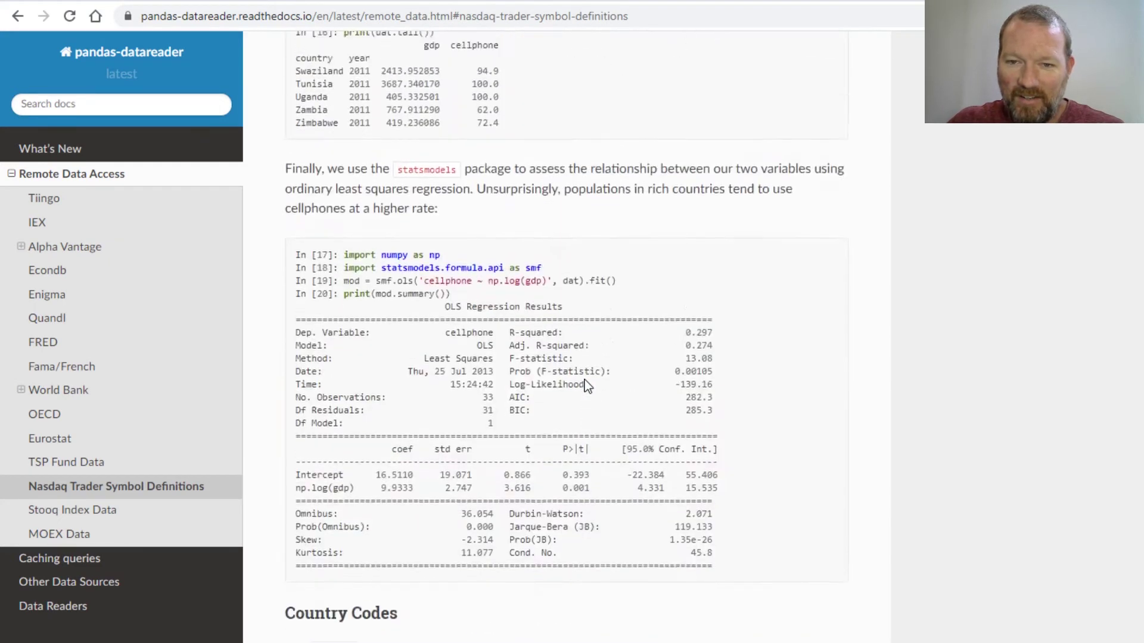
scroll(587, 386, "down", 5)
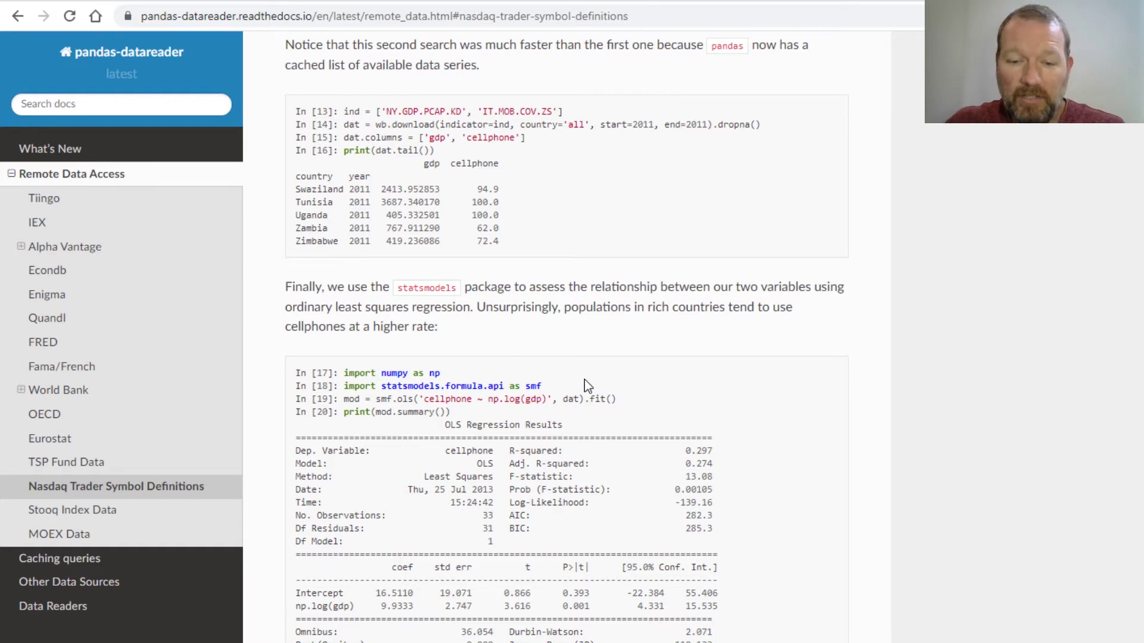
scroll(587, 386, "up", 15)
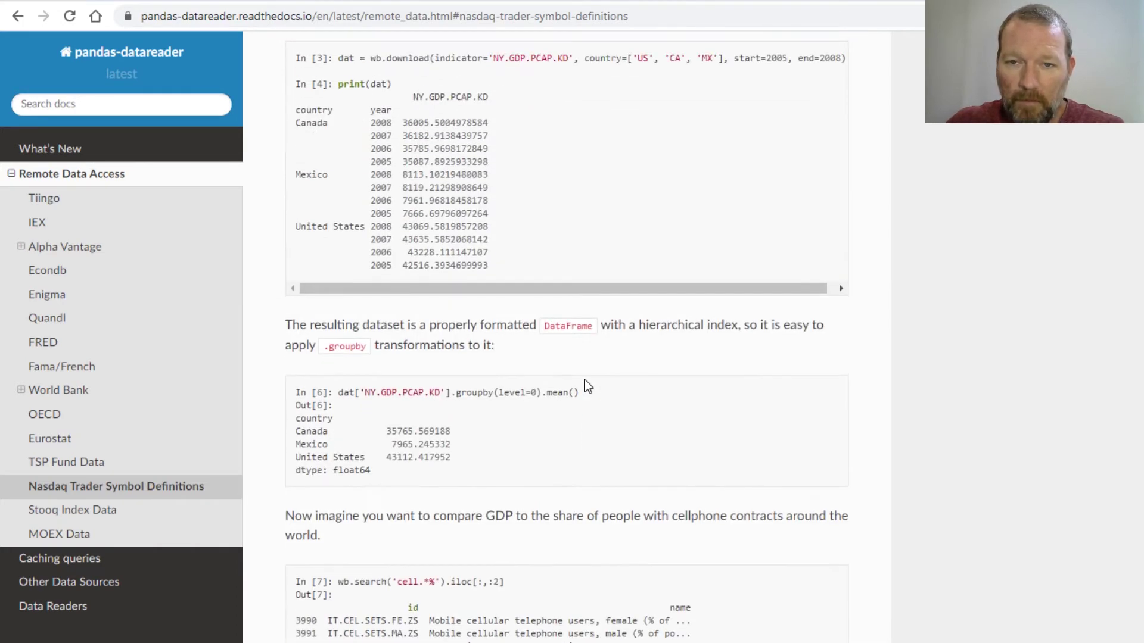
scroll(587, 386, "up", 4)
scroll(586, 386, "down", 1)
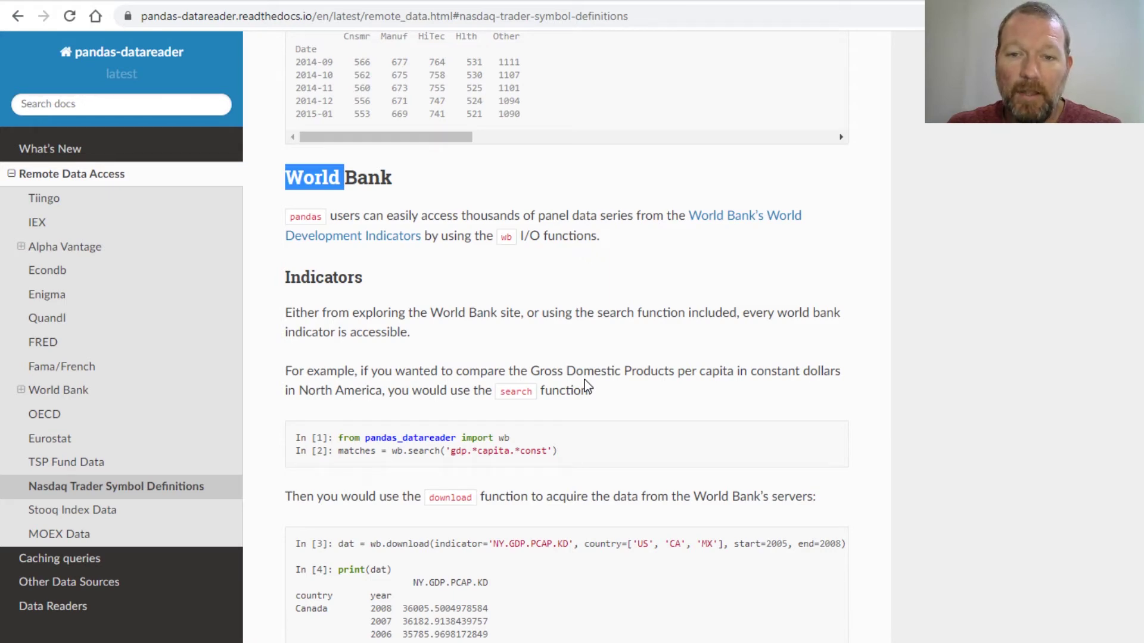
- Go back past the FRED, Quandl and Enigma sections and examine the Real Estate and Utilities rows in Alpha Vantage's Sector Performance example
scroll(720, 316, "up", 10)
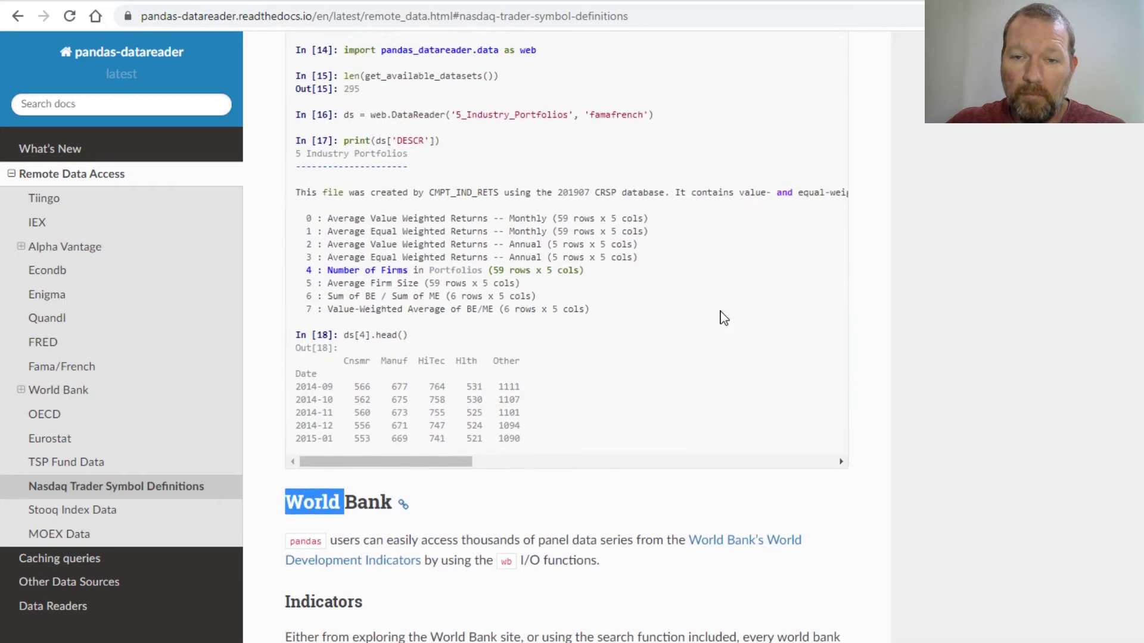
scroll(636, 365, "up", 10)
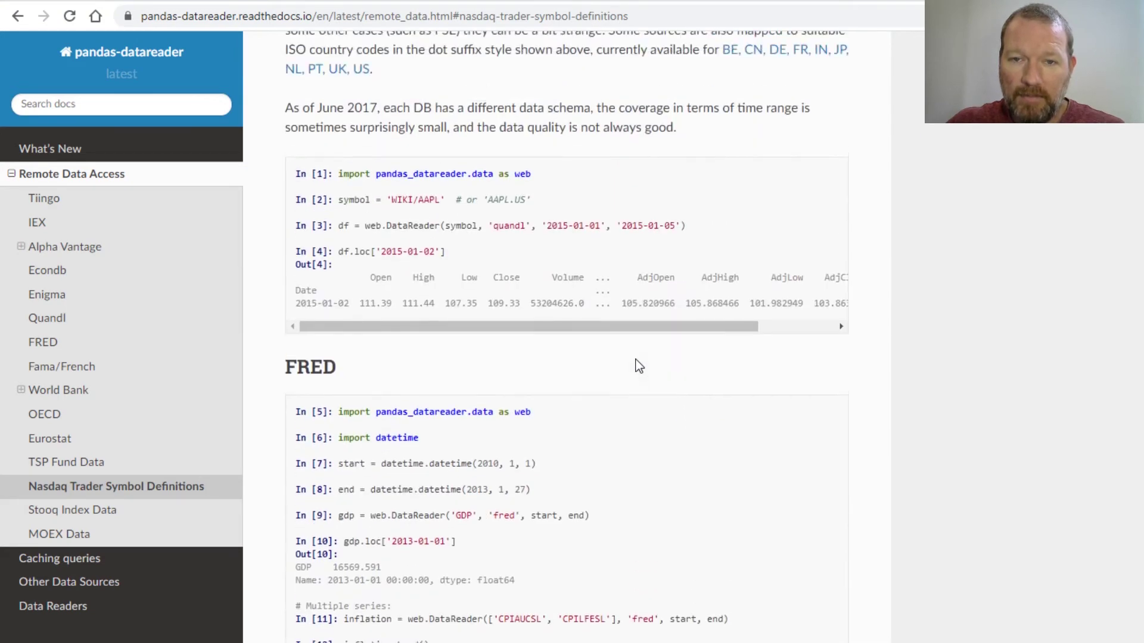
scroll(508, 376, "up", 8)
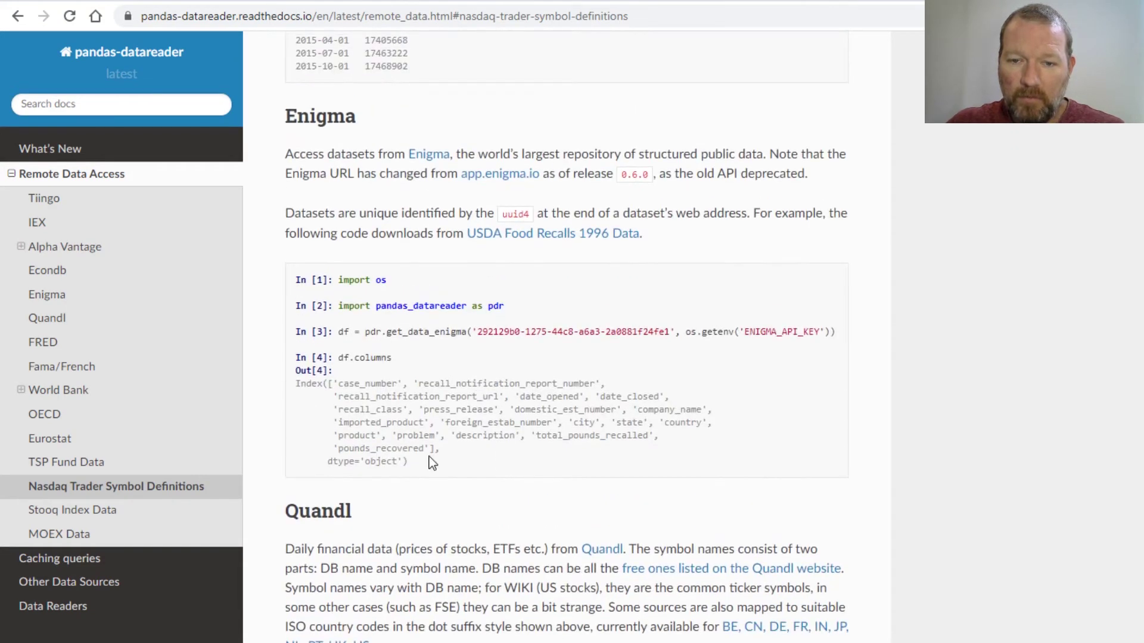
scroll(423, 435, "up", 10)
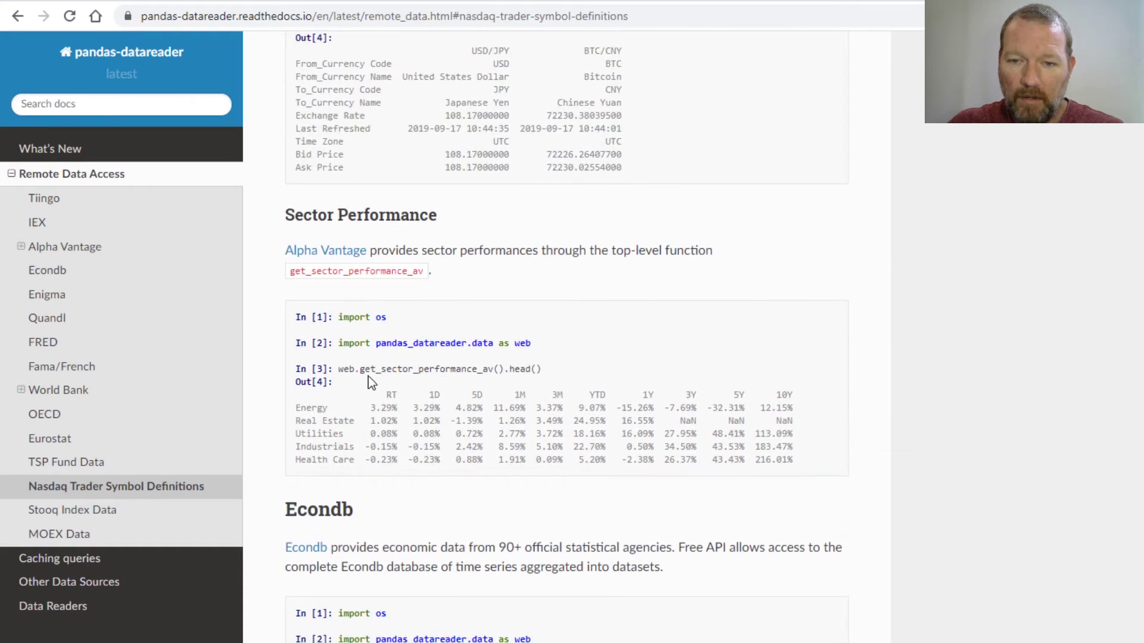
left_click_drag(301, 421, 365, 422)
left_click(305, 428)
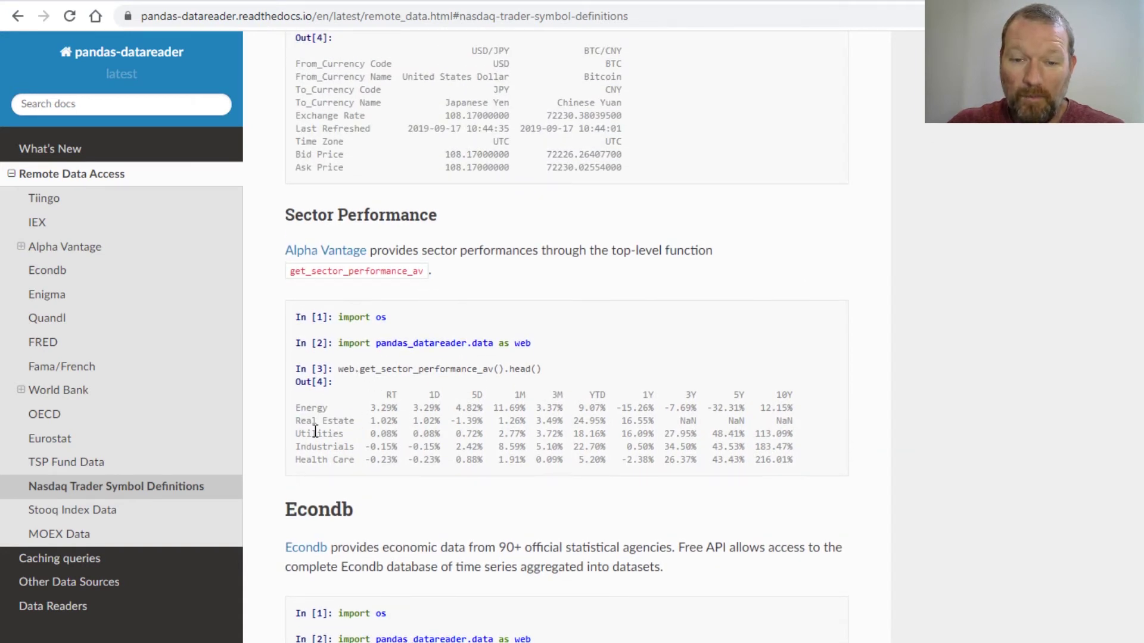
double_click(326, 431)
triple_click(326, 431)
left_click(380, 438)
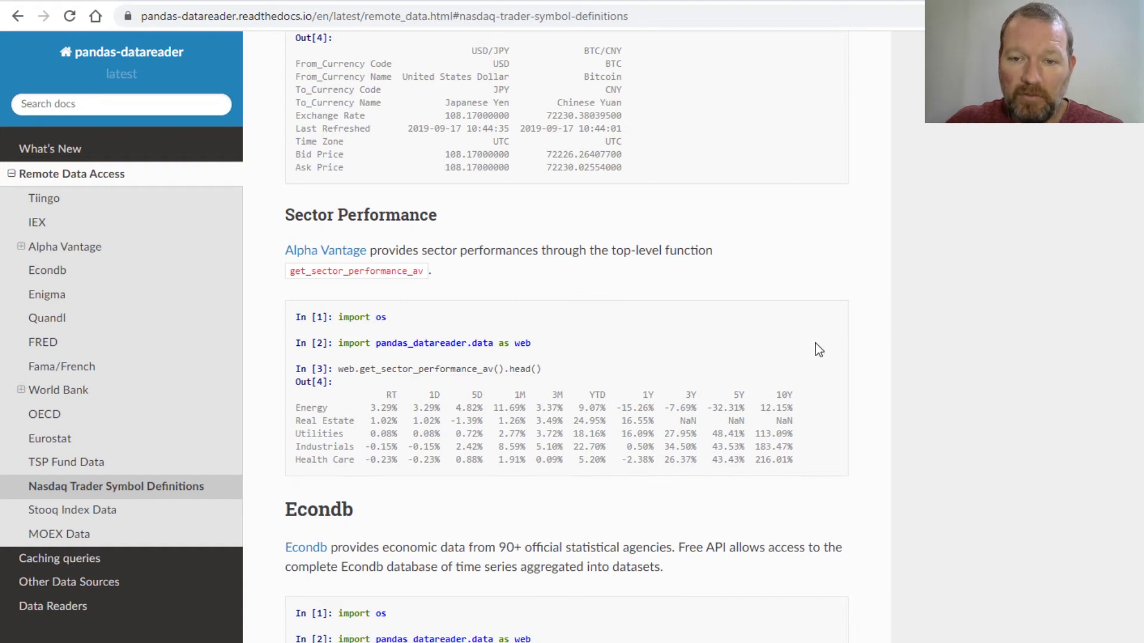
- Examine the Alpha Vantage Forex examples for multiple currency pairs and the single USD/JPY pair, highlighting the Forex heading
scroll(659, 350, "up", 4)
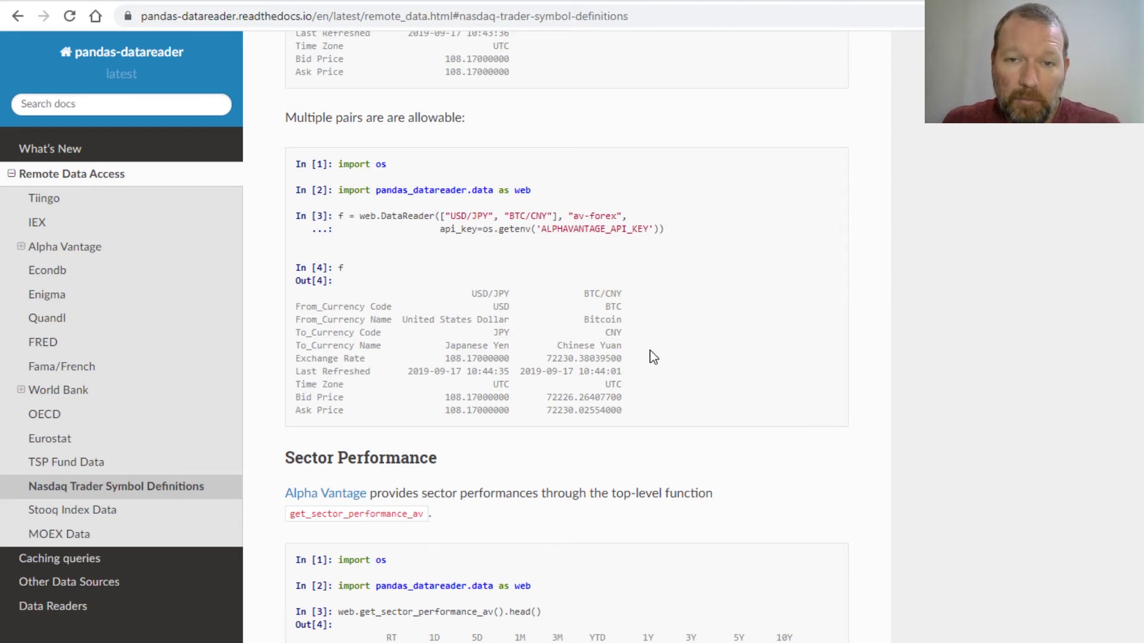
scroll(653, 356, "up", 4)
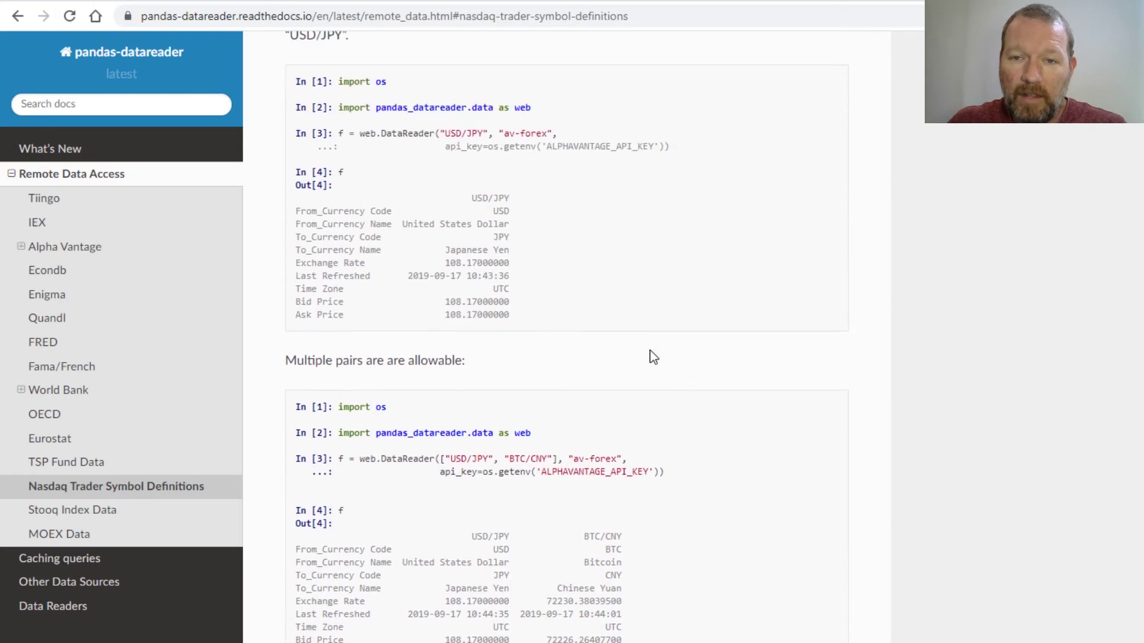
scroll(484, 314, "up", 3)
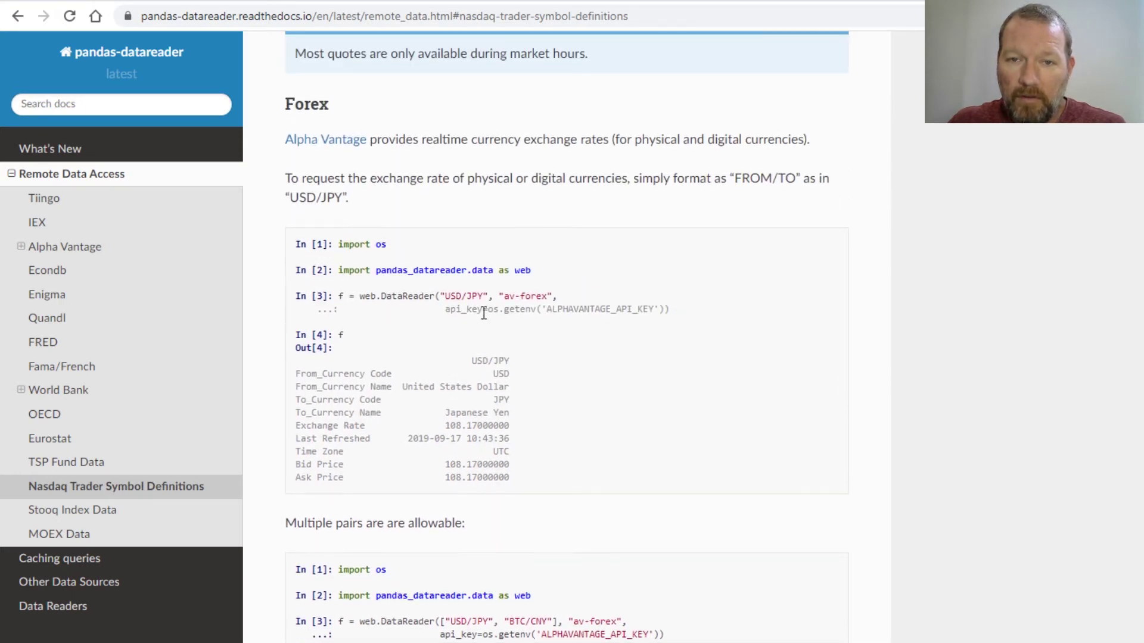
scroll(484, 314, "up", 3)
double_click(310, 266)
- Examine the Alpha Vantage Quotes example, highlighting the get_quote_av call and the pandas_datareader.data import
scroll(455, 313, "up", 4)
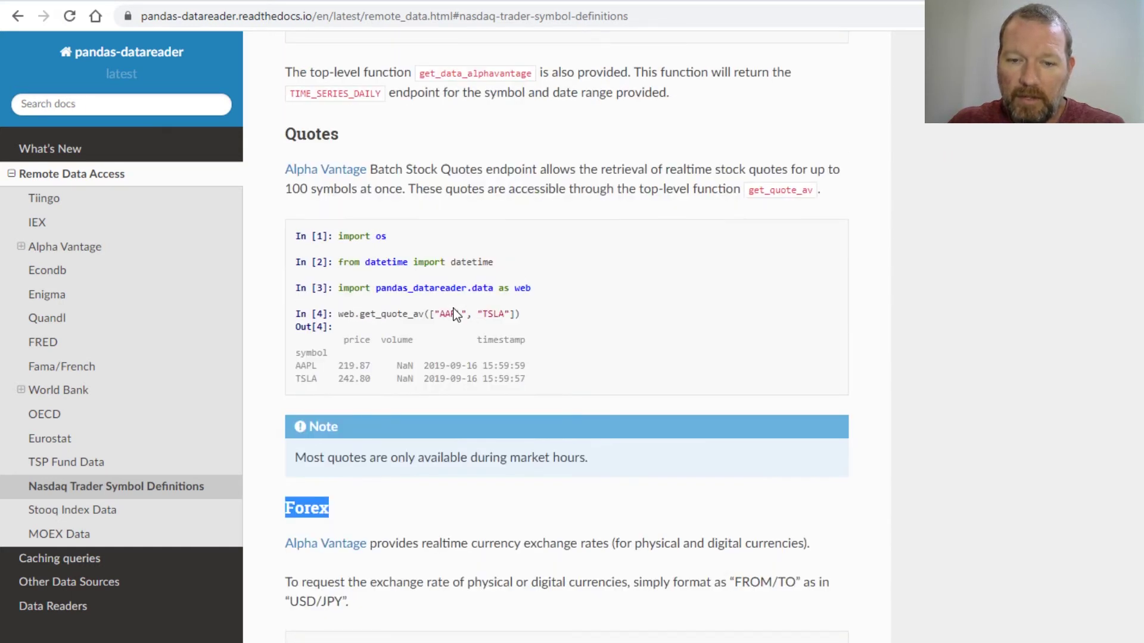
scroll(371, 527, "up", 1)
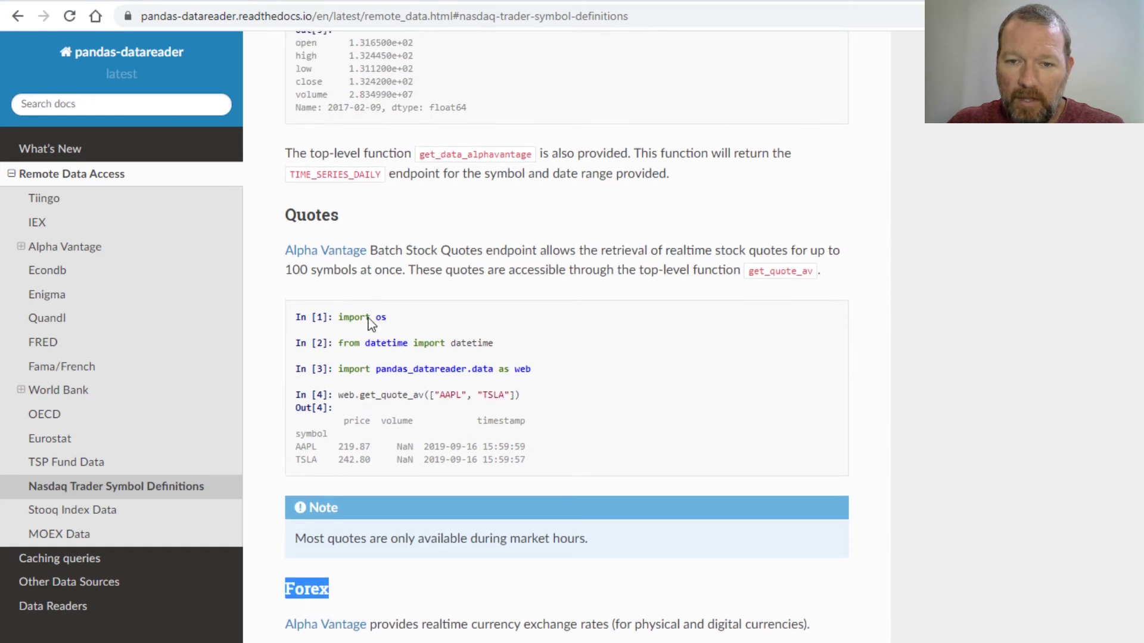
double_click(322, 221)
left_click_drag(343, 395, 433, 393)
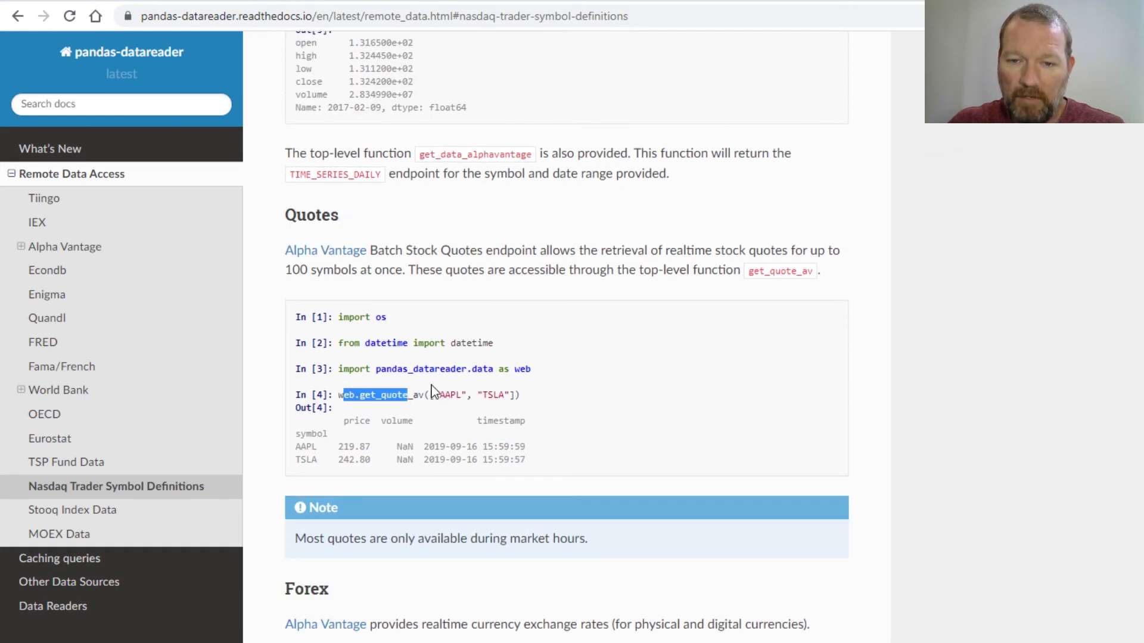
left_click_drag(377, 369, 512, 369)
left_click(548, 378)
scroll(548, 378, "up", 1)
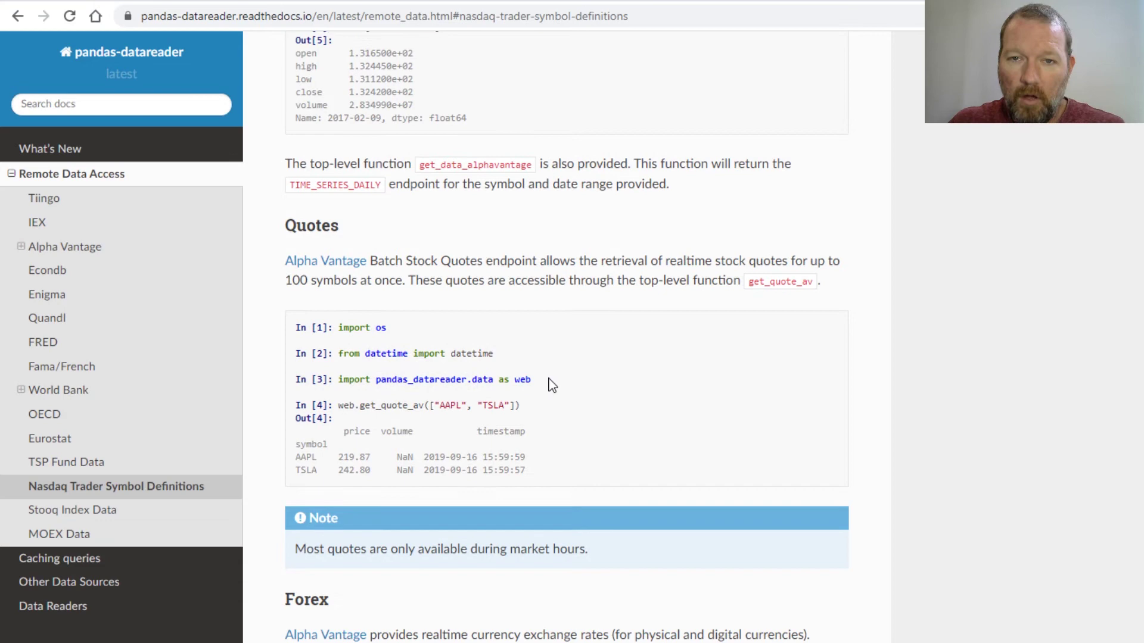
- Review the Alpha Vantage Historical Time Series Data section and highlight its list of available endpoints
scroll(552, 384, "up", 4)
scroll(551, 384, "up", 5)
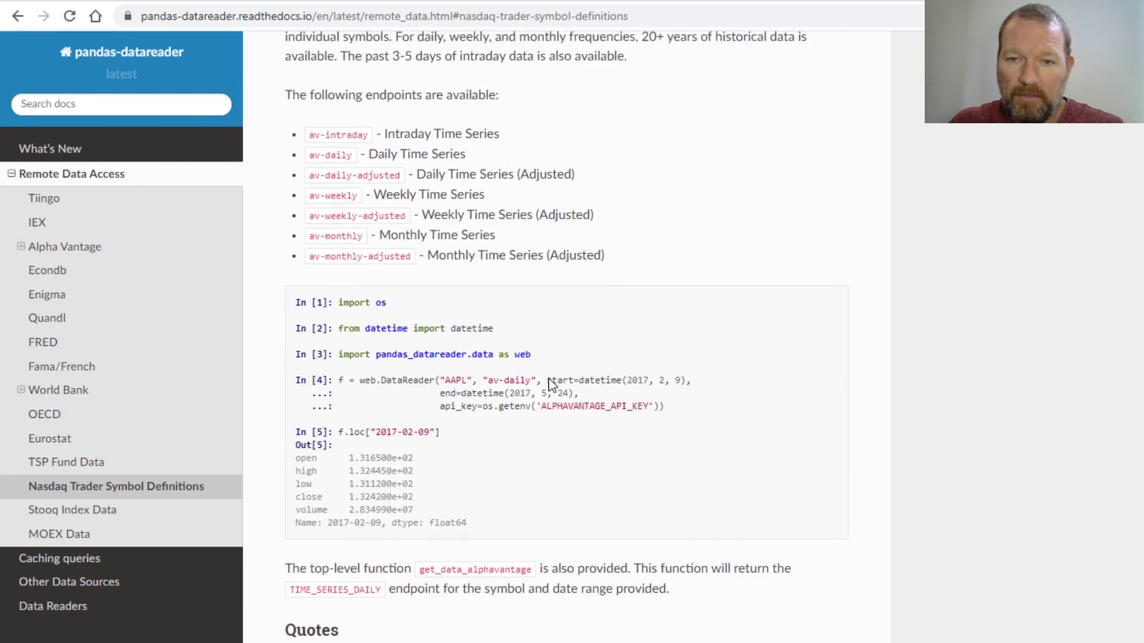
left_click_drag(309, 368, 478, 483)
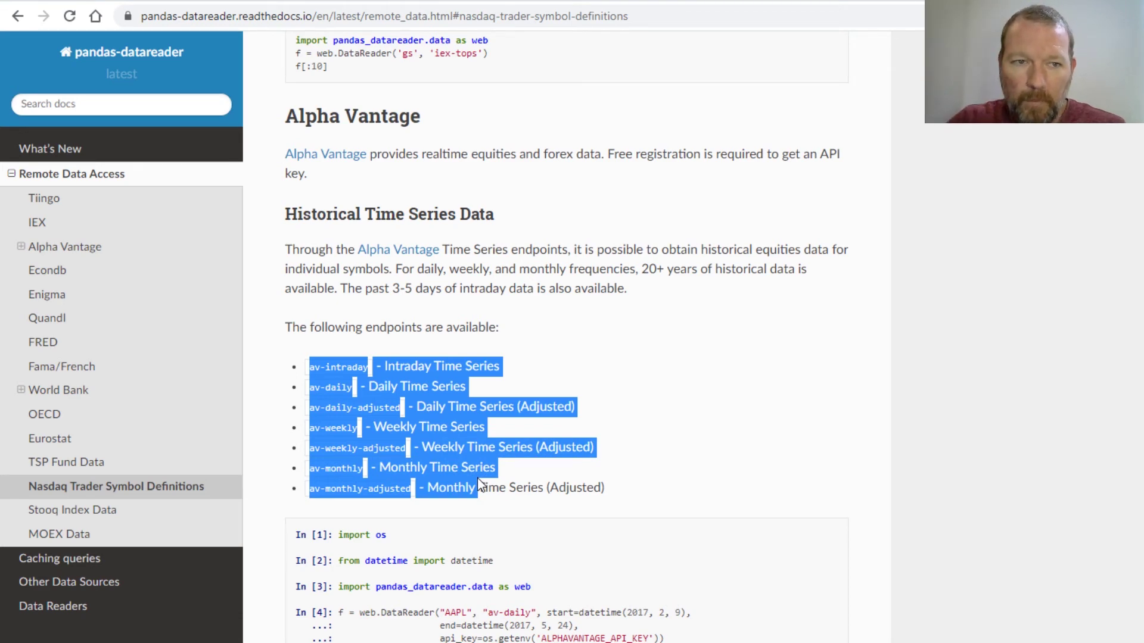
- Review the IEX example and API key note, and examine the Tiingo section below the list of supported sources
scroll(506, 471, "up", 4)
scroll(506, 471, "up", 7)
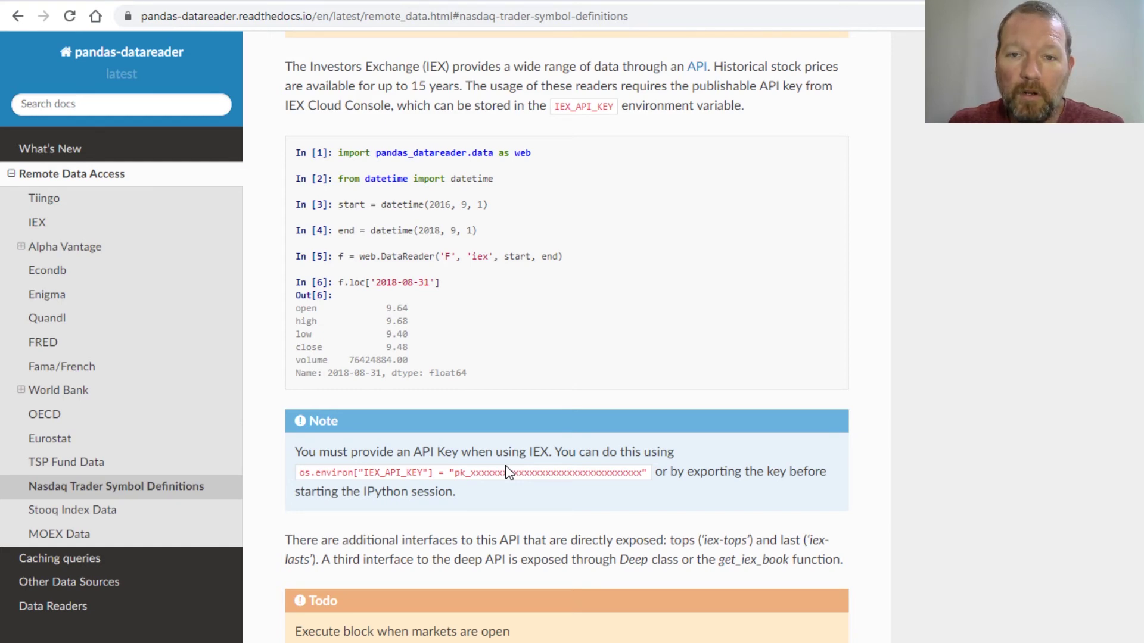
scroll(646, 430, "up", 11)
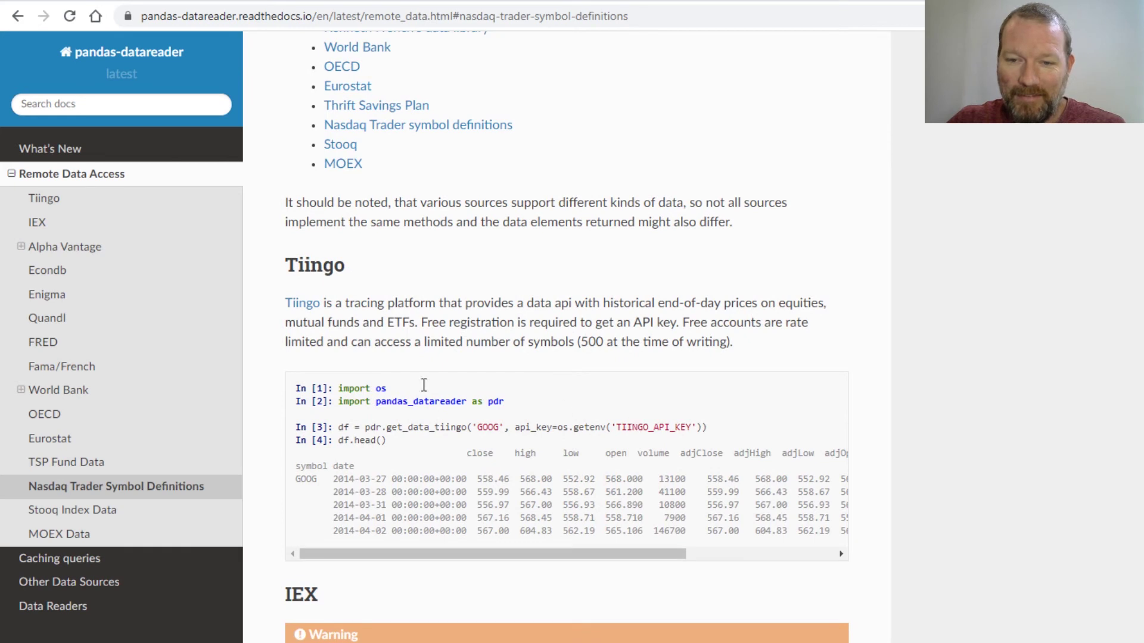
double_click(315, 273)
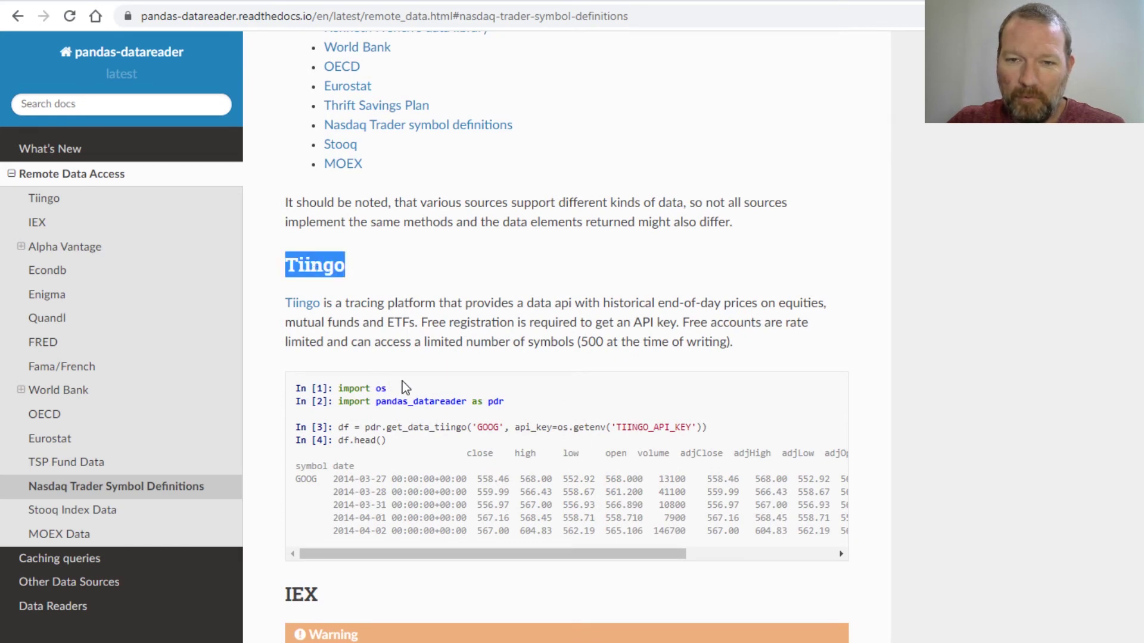
scroll(404, 386, "up", 1)
scroll(516, 418, "up", 1)
scroll(516, 419, "down", 2)
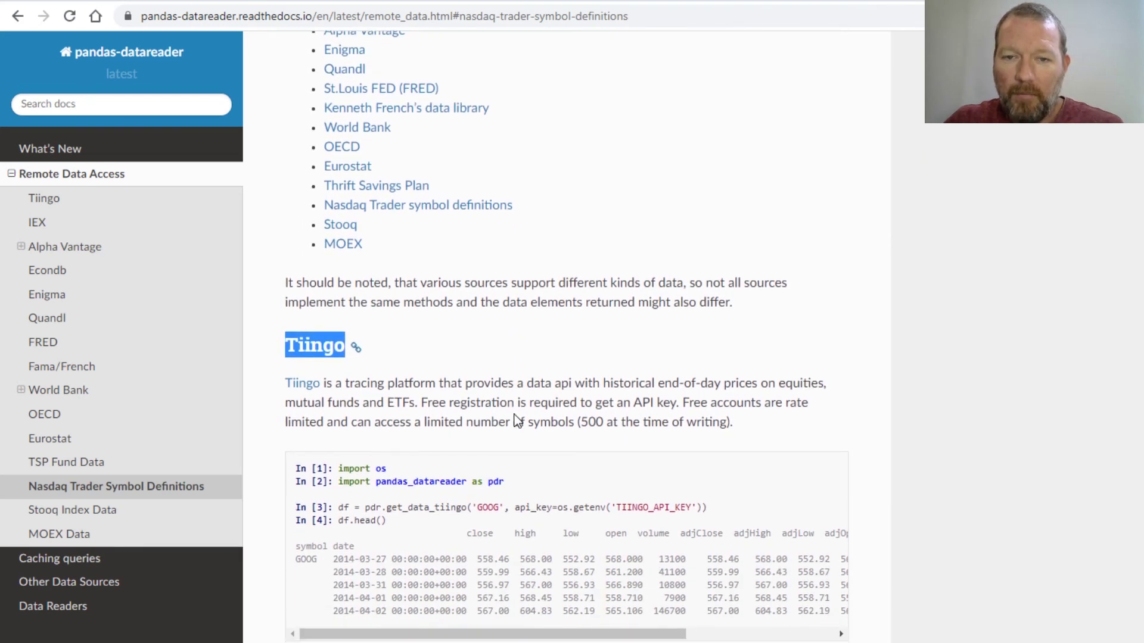